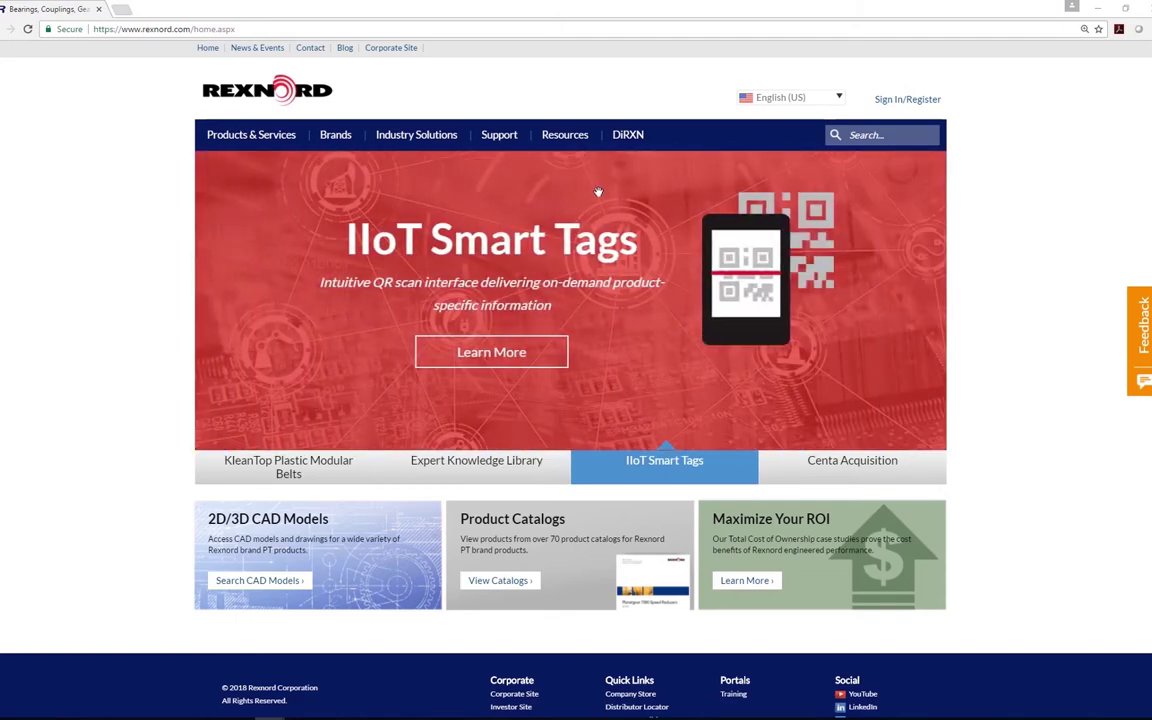
- Filter Rexnord's Product Selection Tools to the Bearings › Spherical Roller Bearings category
mouse_move(576, 140)
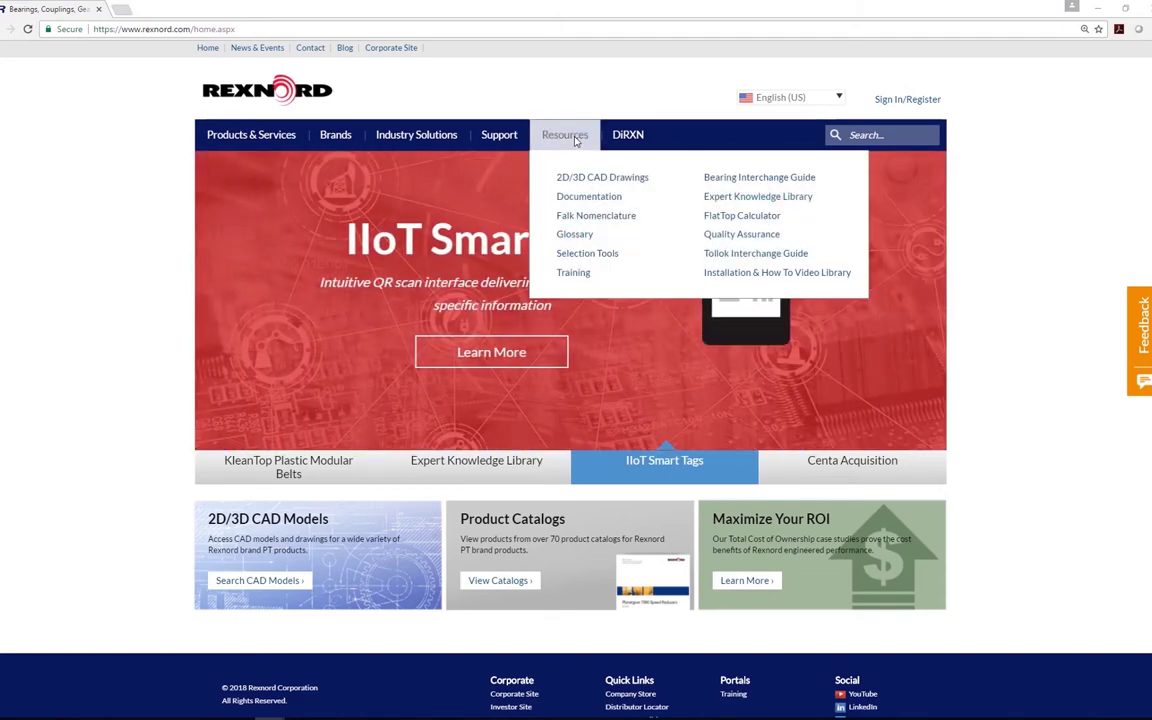
left_click(597, 255)
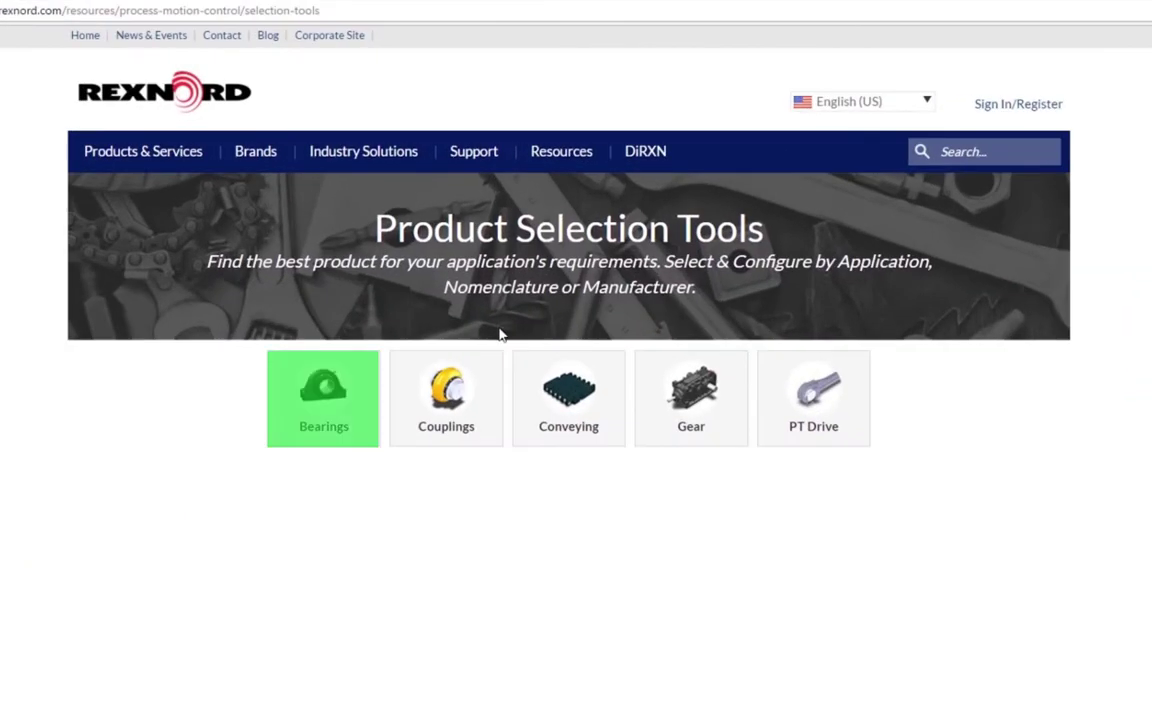
left_click(352, 401)
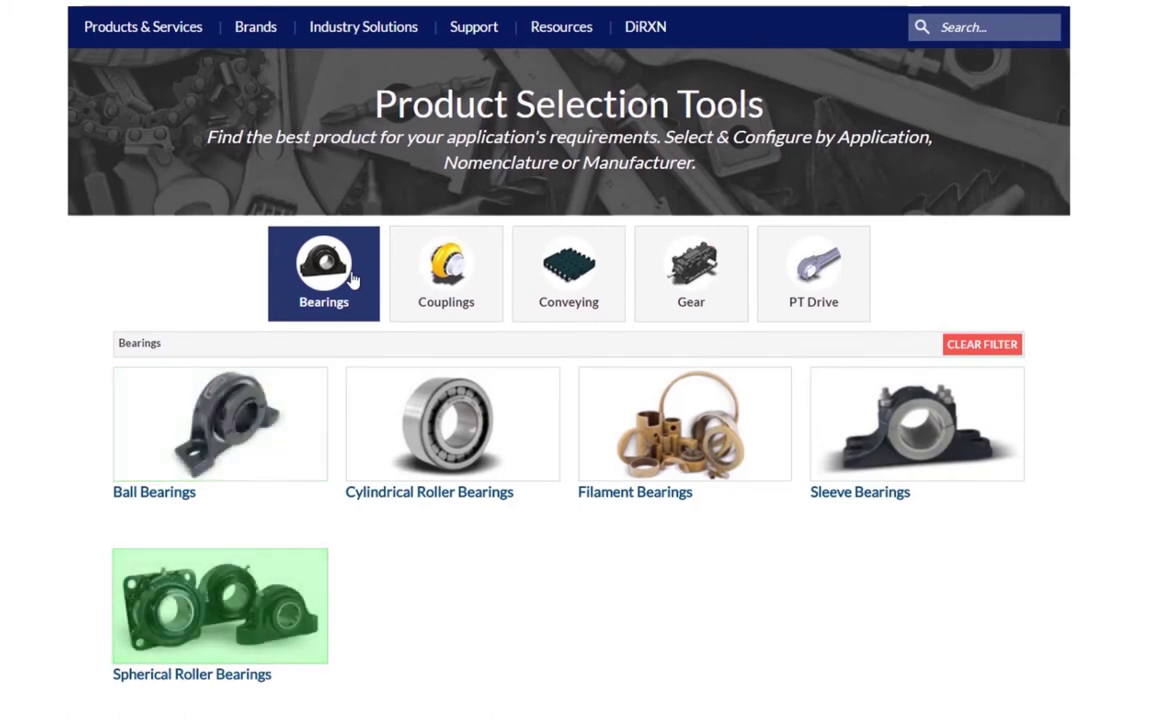
left_click(255, 608)
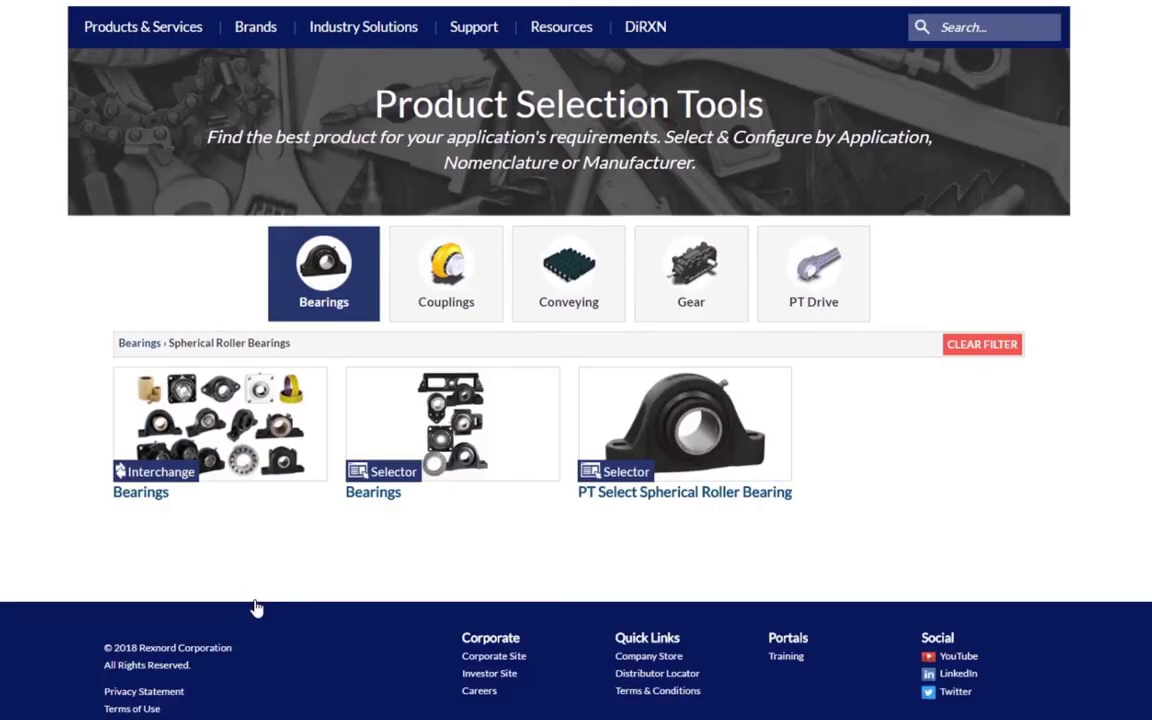
- Launch the Bearings Selector tool and return to its initial analysis-type form
left_click(527, 458)
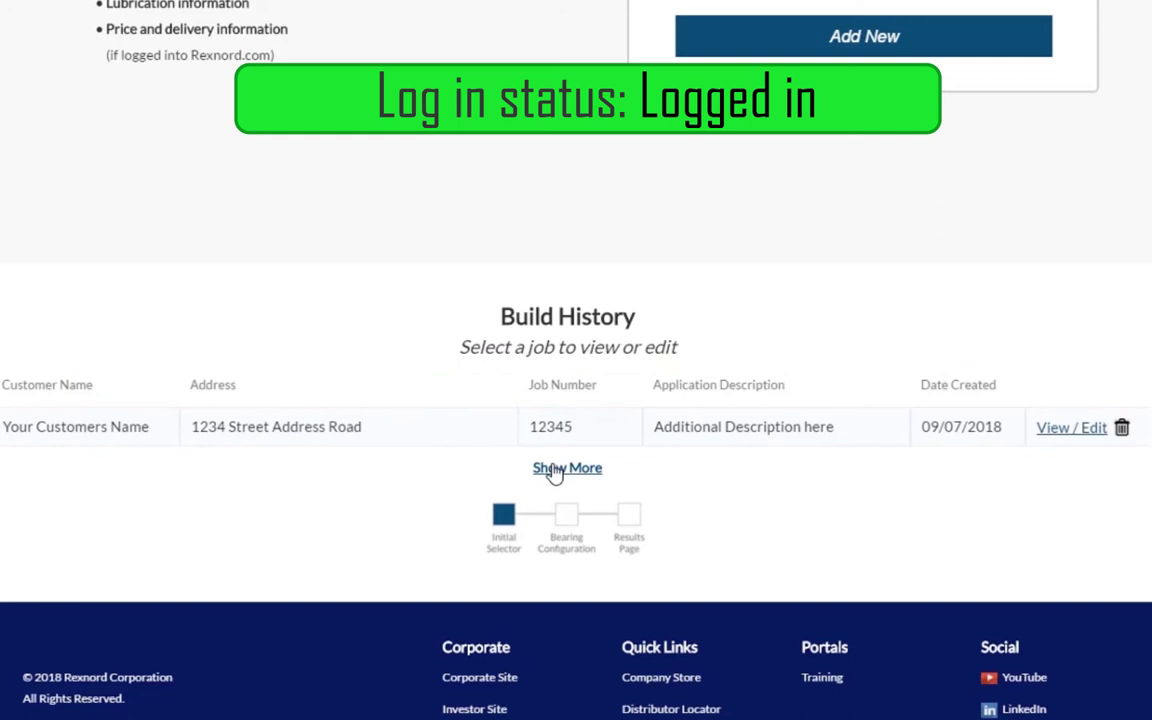
left_click(1063, 440)
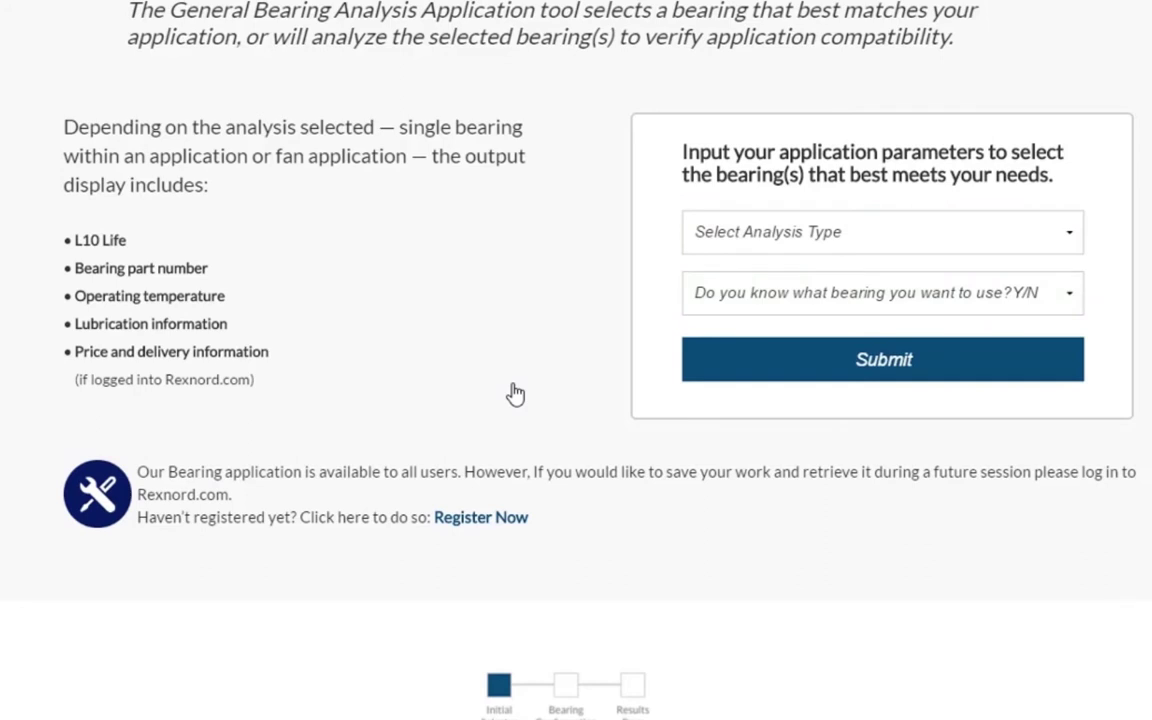
- Choose Fan Application Analysis, answer Yes for an already-known bearing, and submit
left_click(1065, 239)
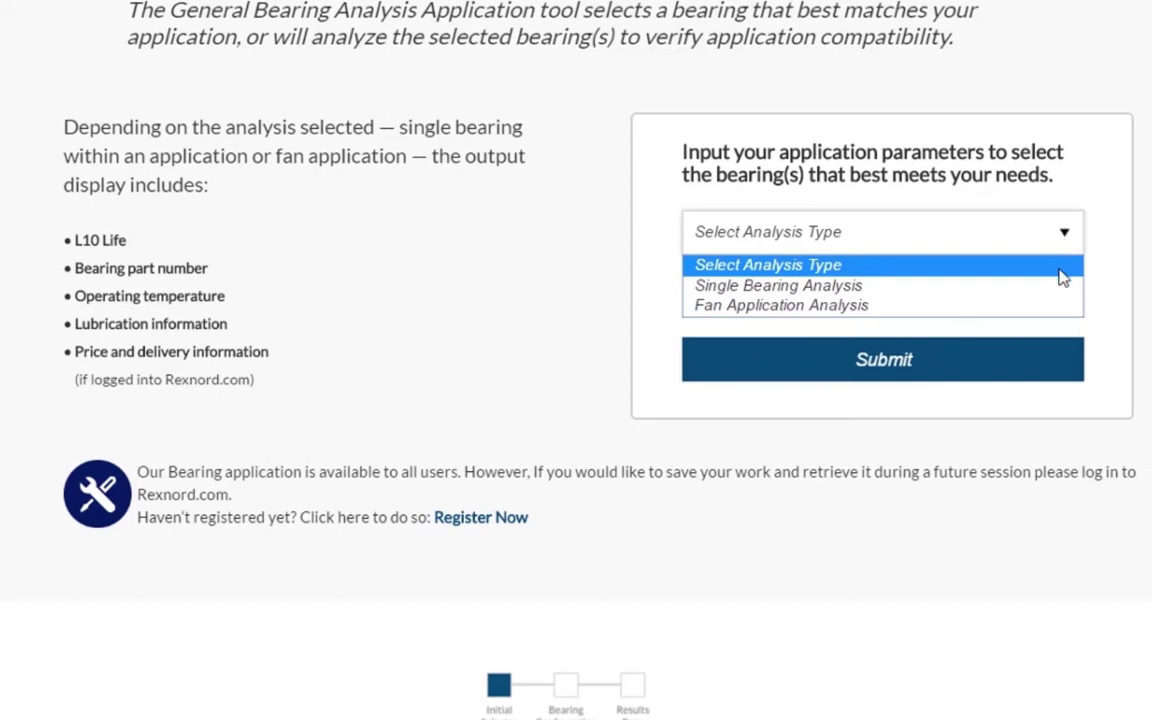
left_click(1057, 318)
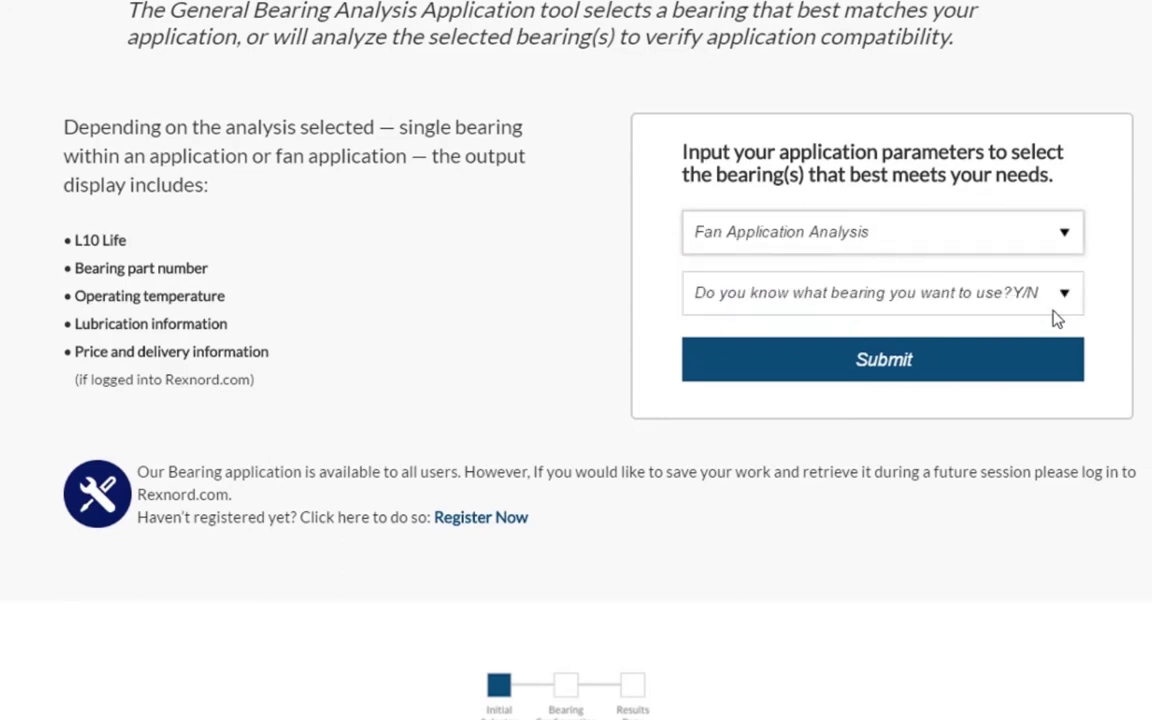
left_click(1065, 308)
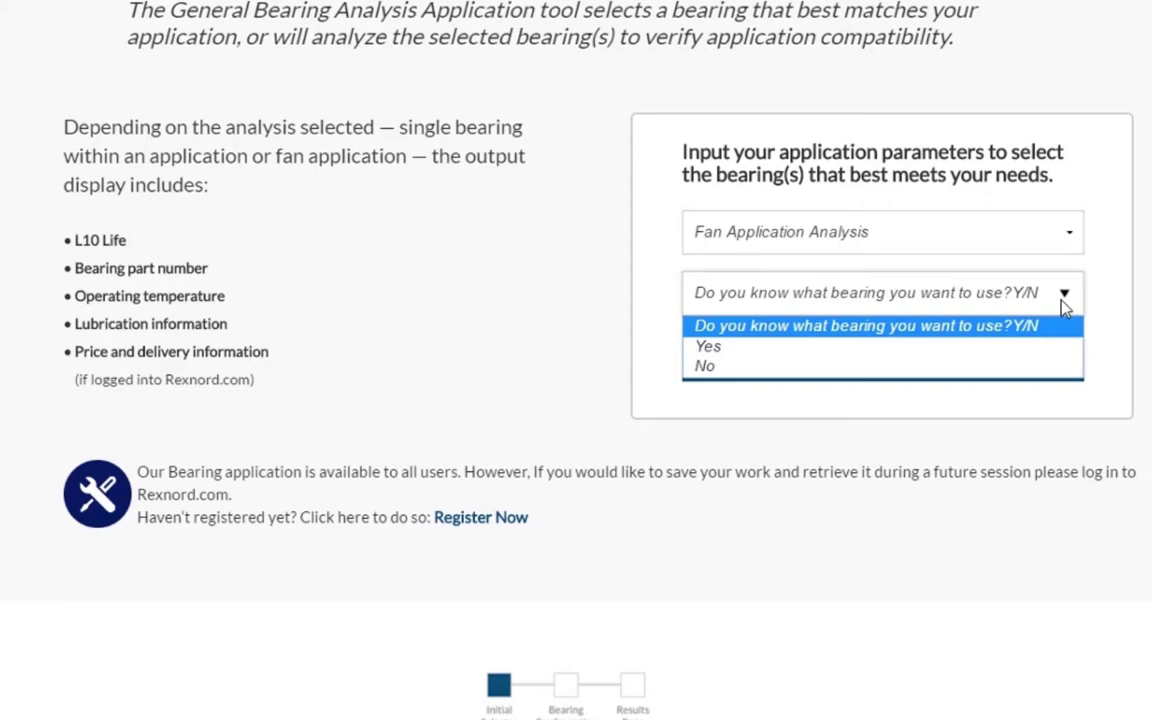
left_click(1034, 347)
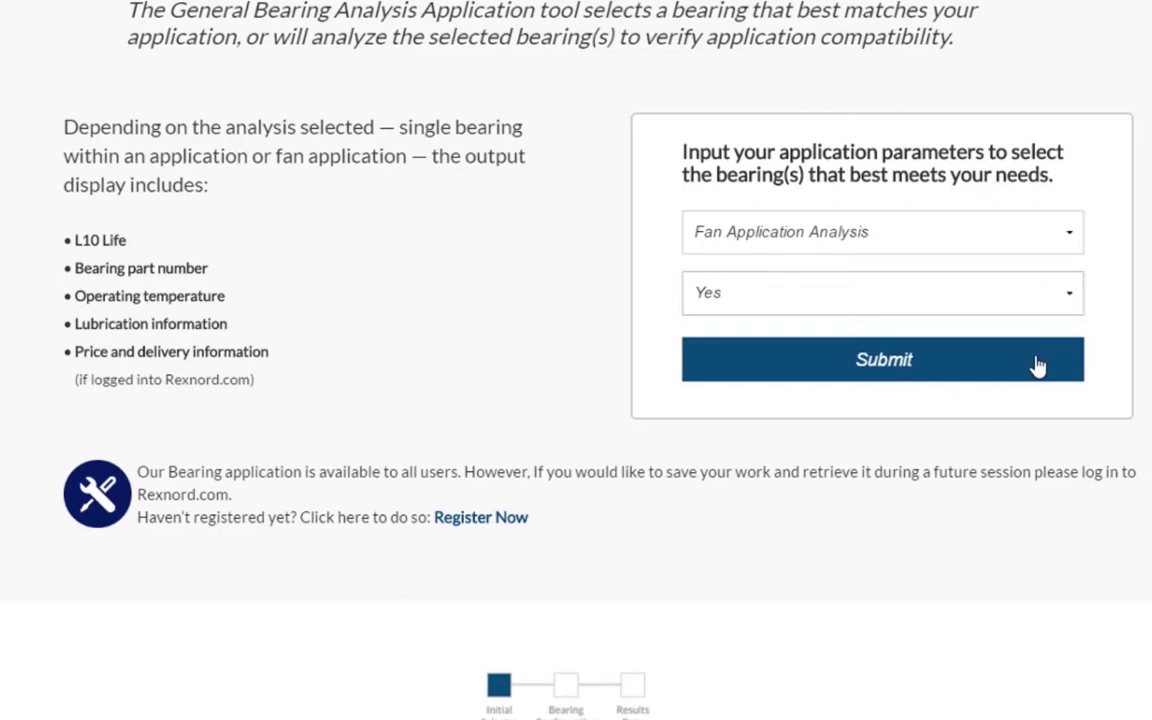
left_click(1035, 362)
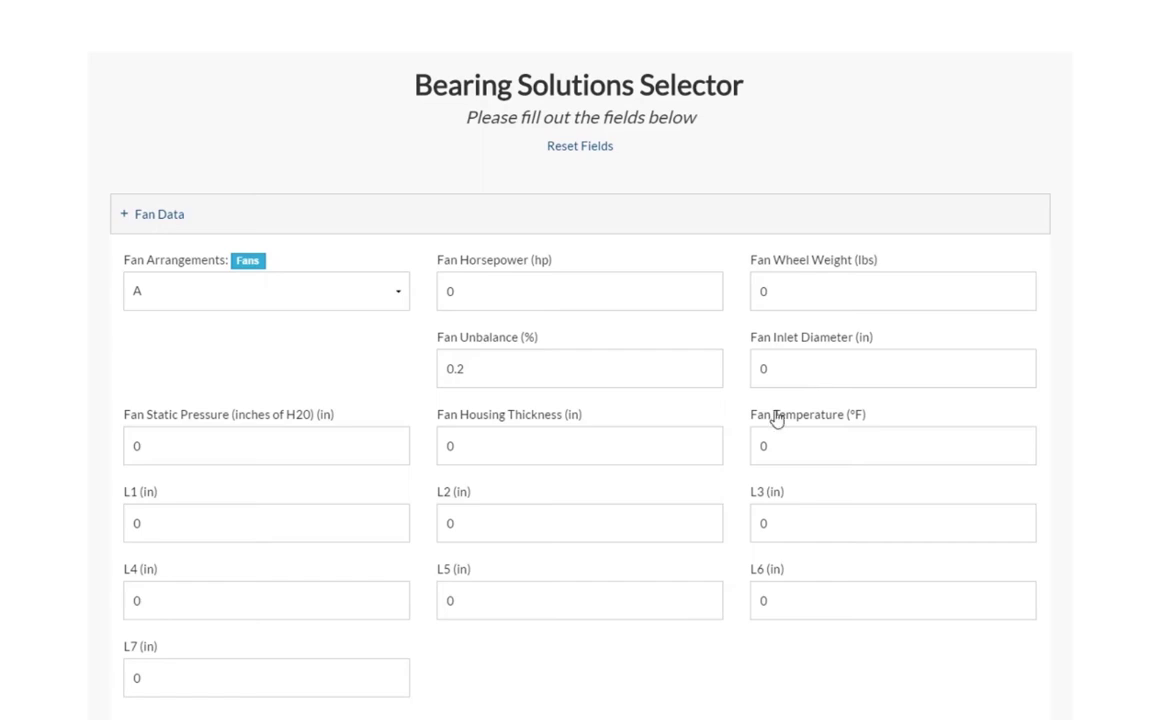
- Set fan arrangement B and a fan horsepower of 600
left_click(403, 297)
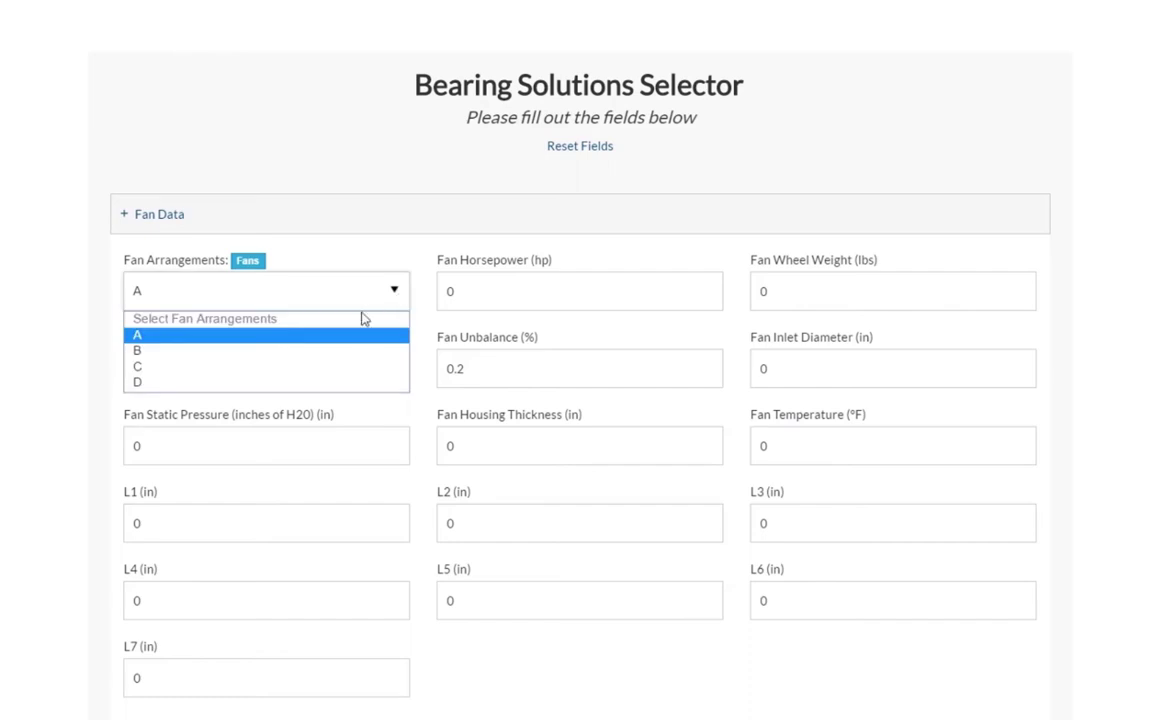
left_click(332, 354)
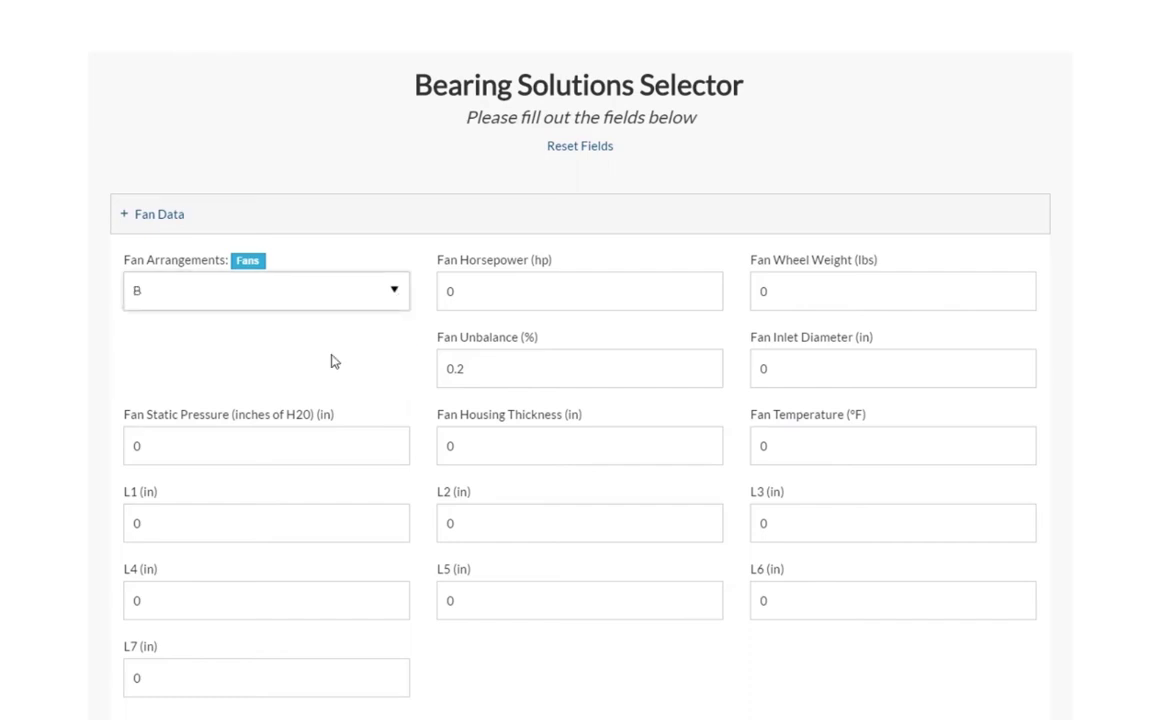
left_click(707, 288)
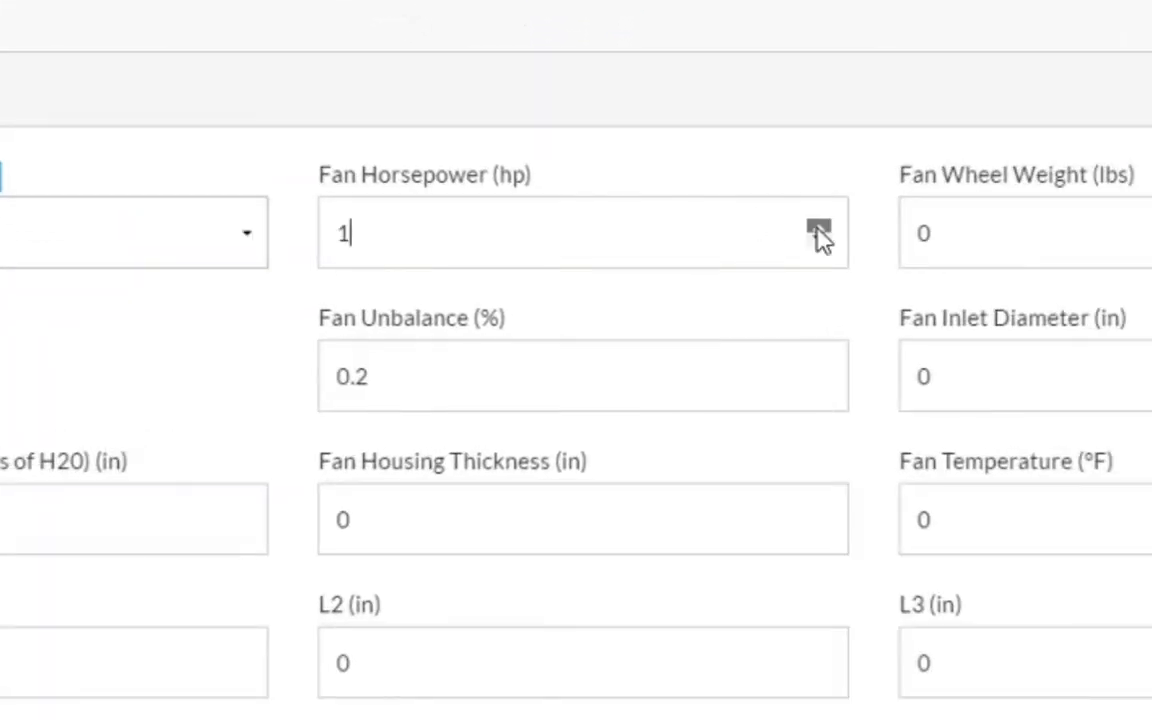
left_click(817, 228)
left_click(817, 228)
left_click(817, 228)
left_click(817, 228)
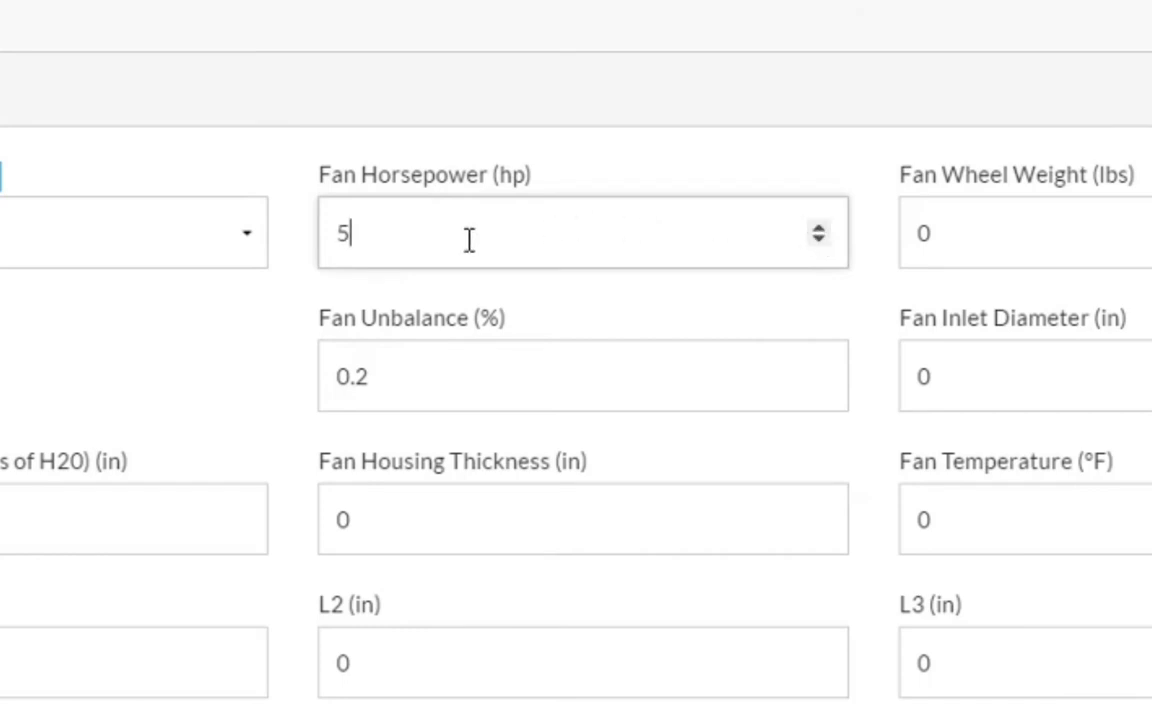
key("BackSpace")
type("600")
left_click(549, 318)
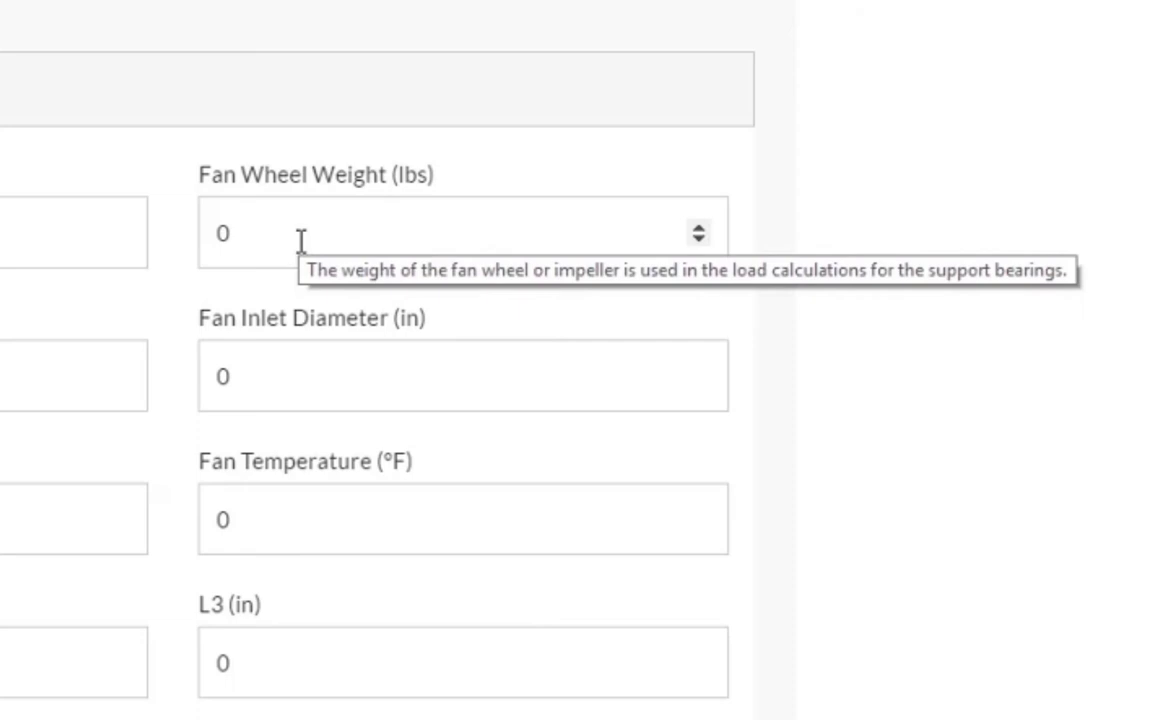
left_click(300, 240)
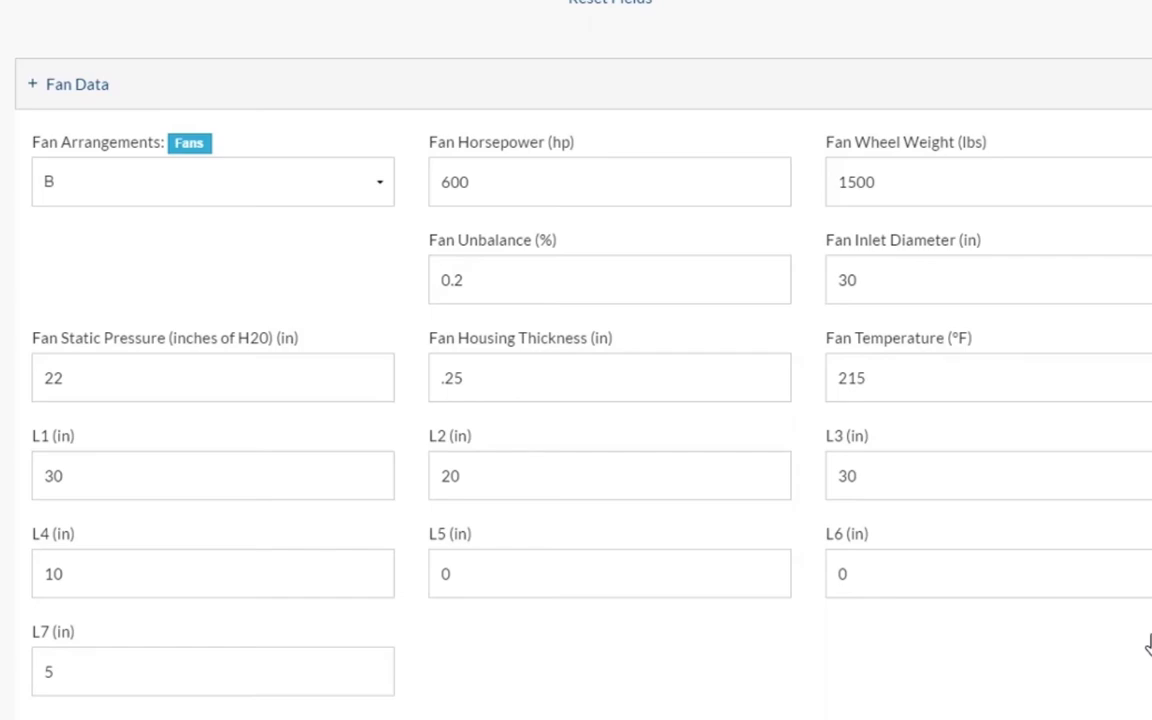
- Collapse Fan Data and choose the 6000 Shurlok Adapter Mount Spherical Roller series for Bearing A
scroll(576, 400, "down", 3)
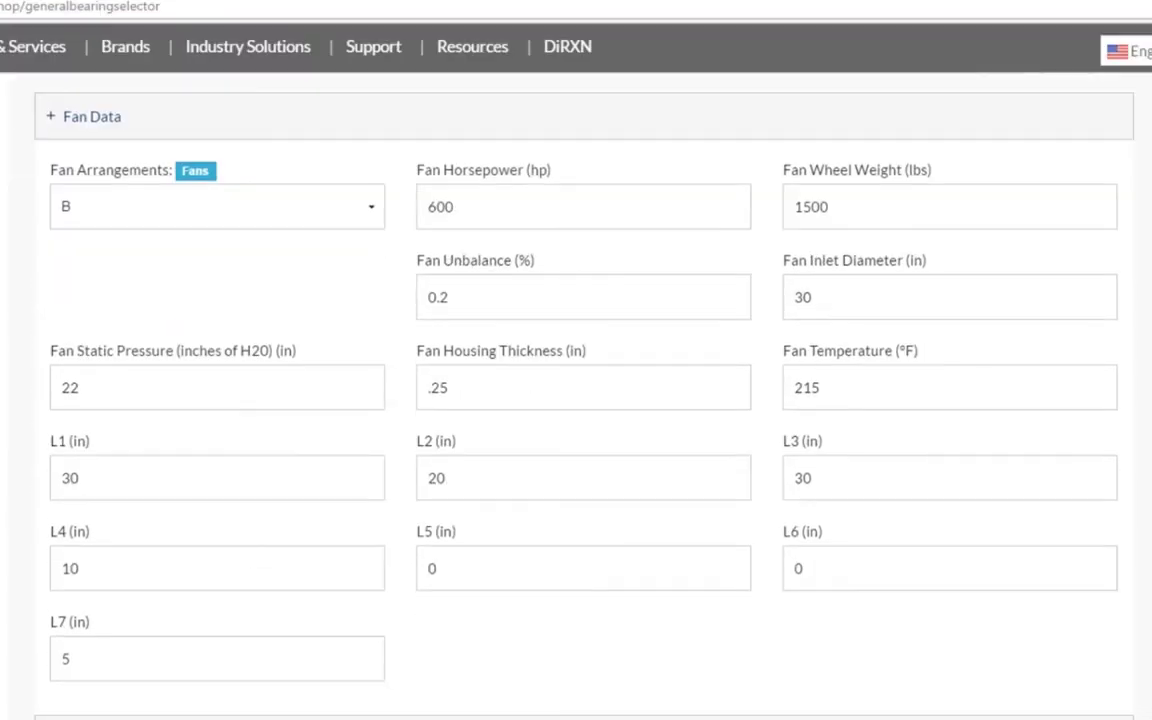
left_click(113, 138)
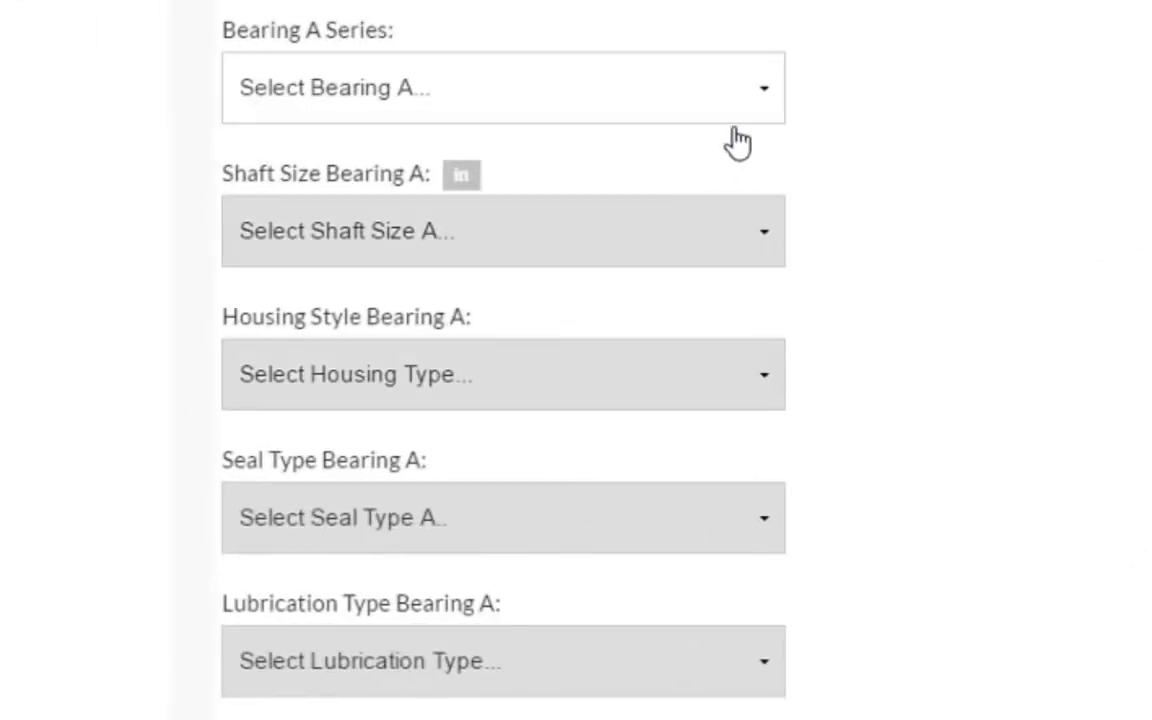
left_click(764, 97)
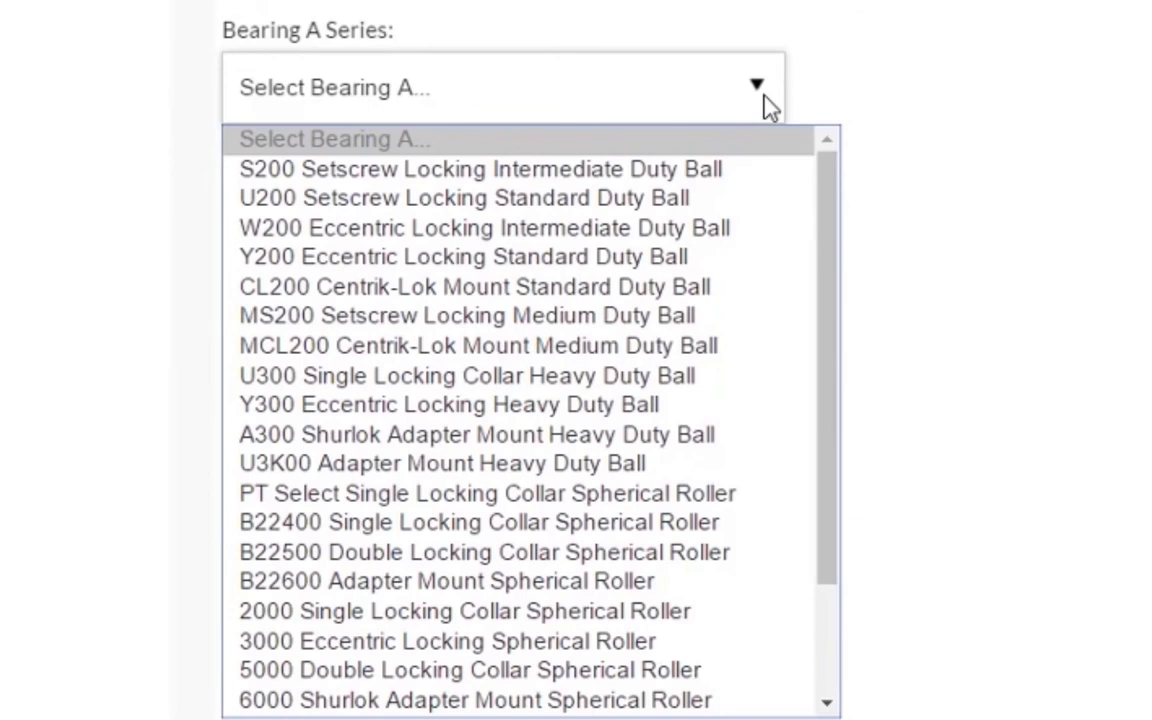
key("6")
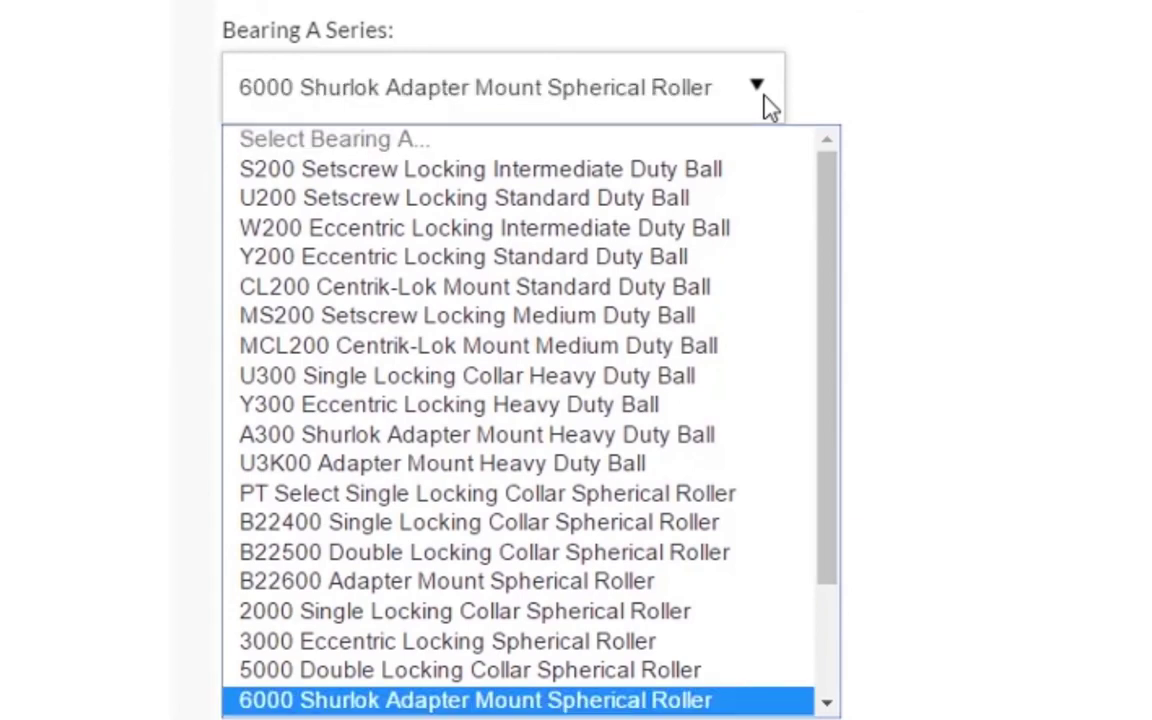
left_click(630, 707)
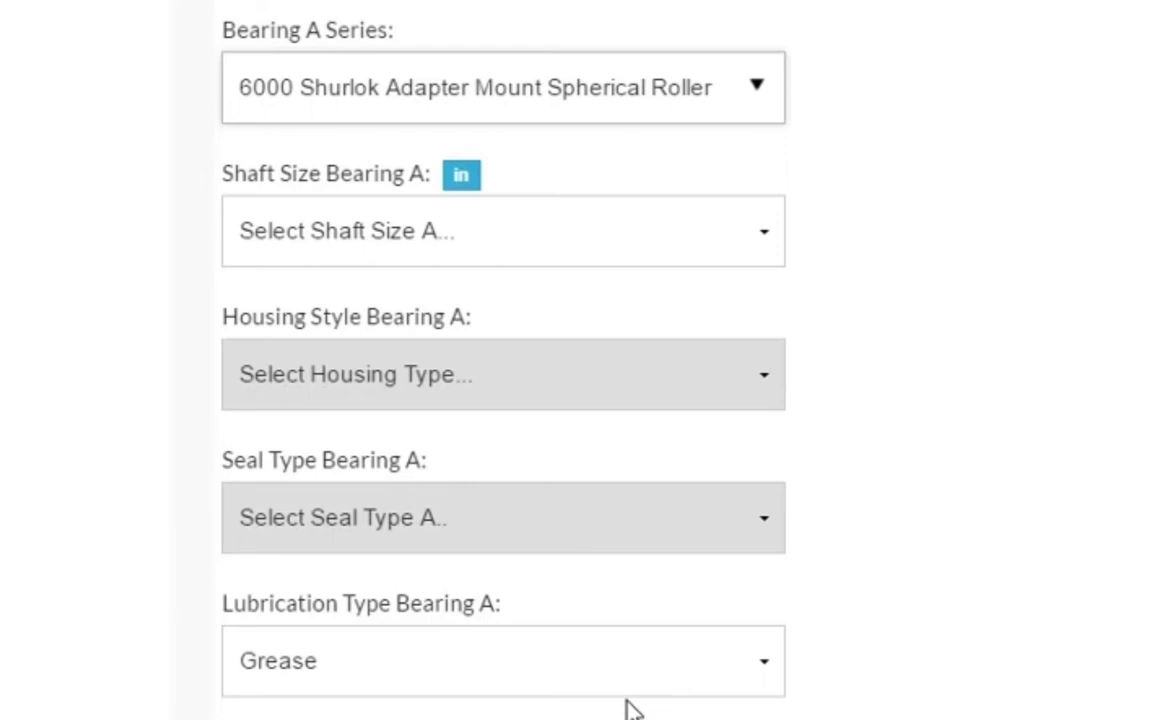
- Keep shaft units in inches and set Bearing A's shaft size to 3 7/16
left_click(460, 190)
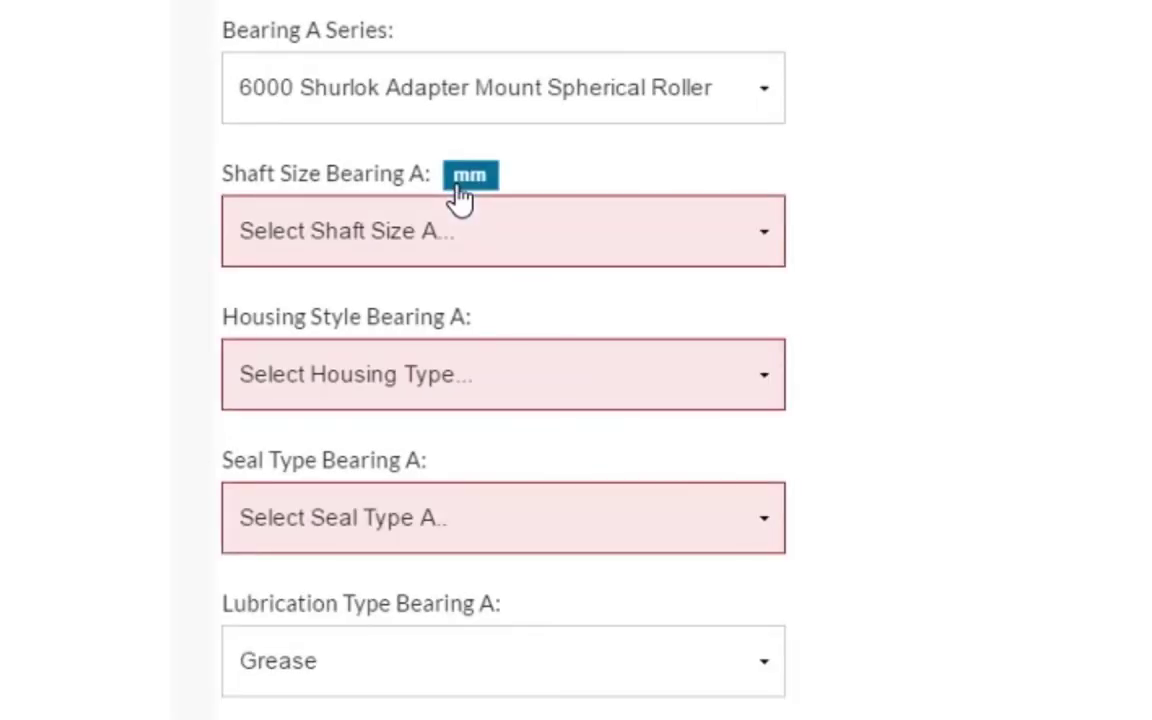
left_click(460, 190)
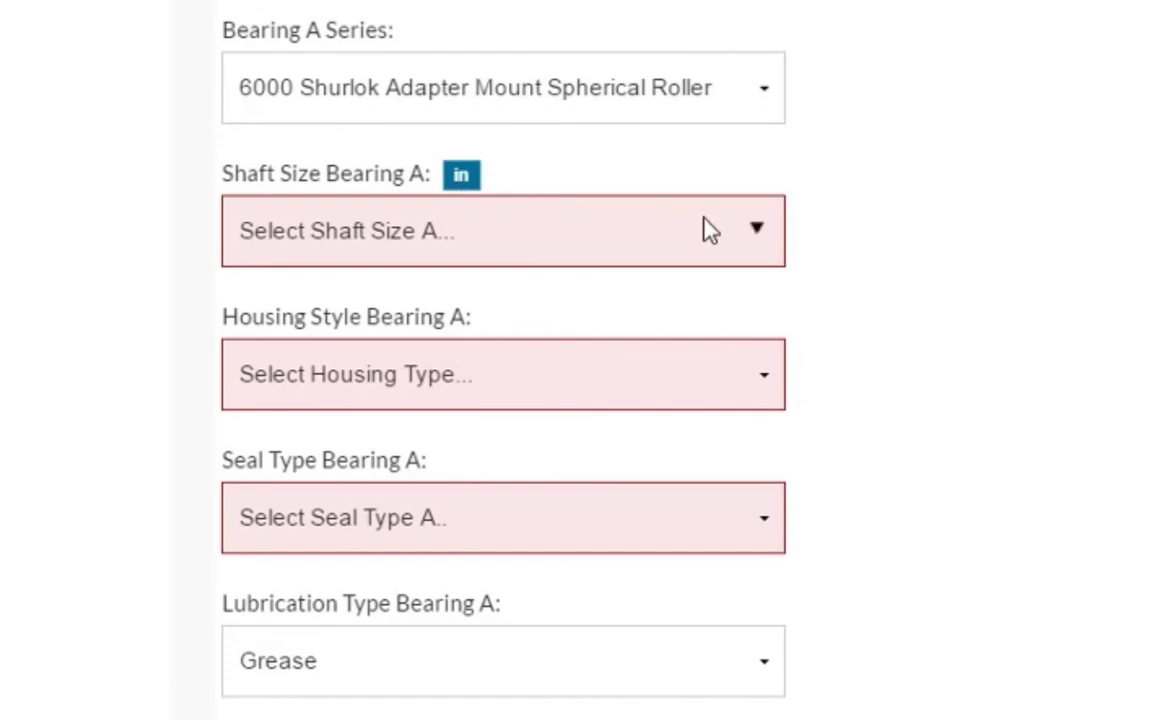
left_click(760, 240)
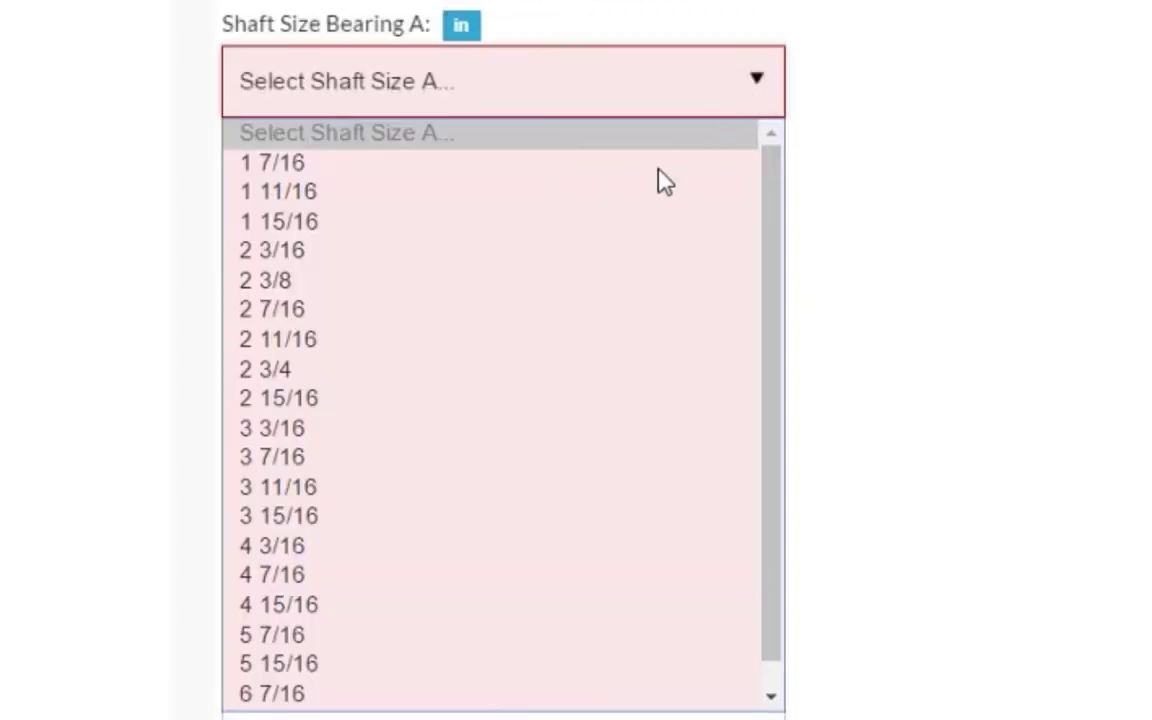
left_click(364, 462)
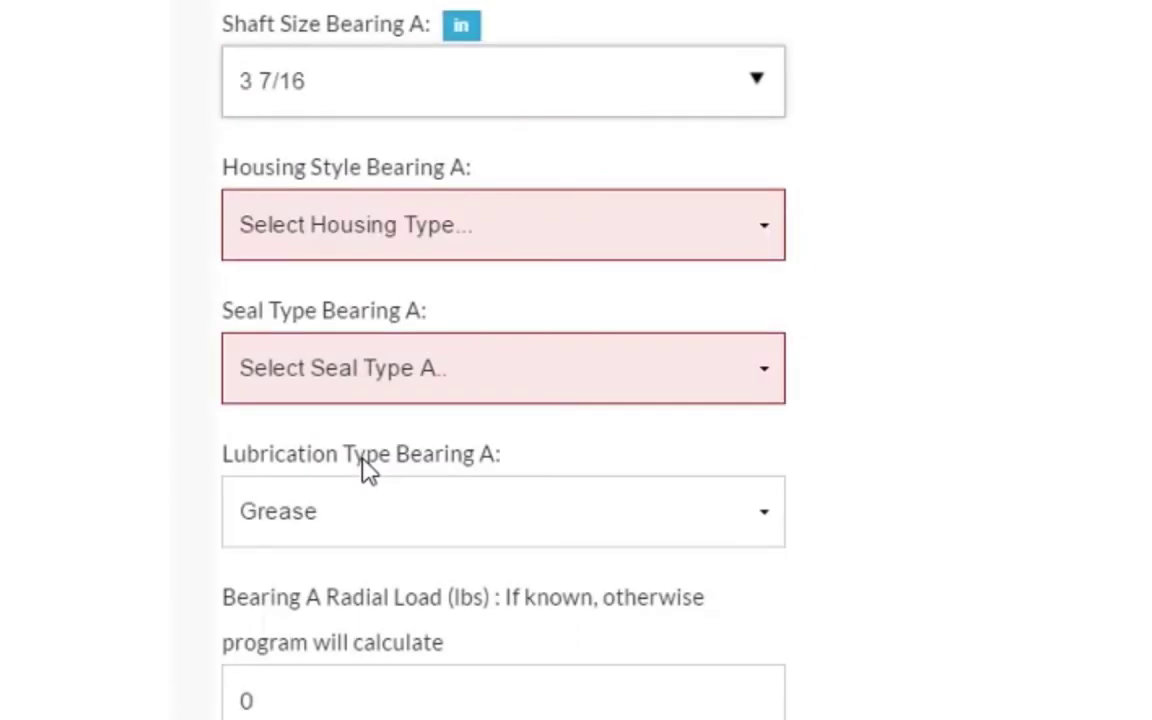
- Give Bearing A a 4-Bolt Pillow Block SAF Style housing, Z Clearance seal and Grease lubrication
left_click(748, 240)
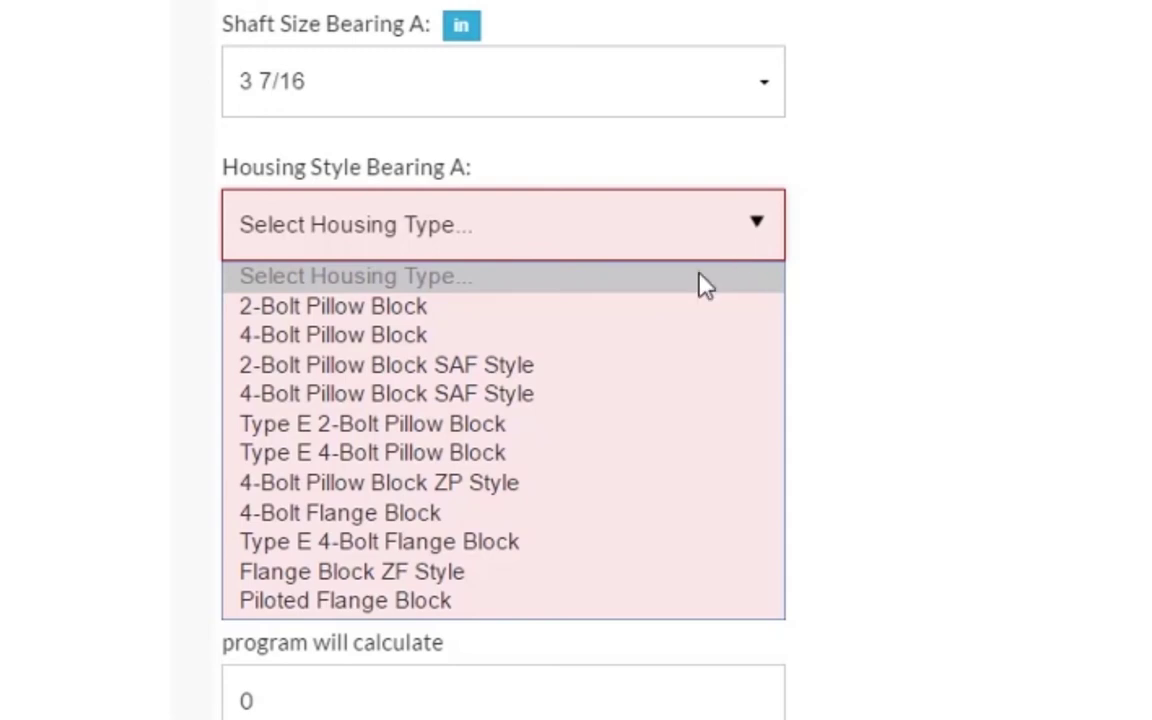
left_click(585, 394)
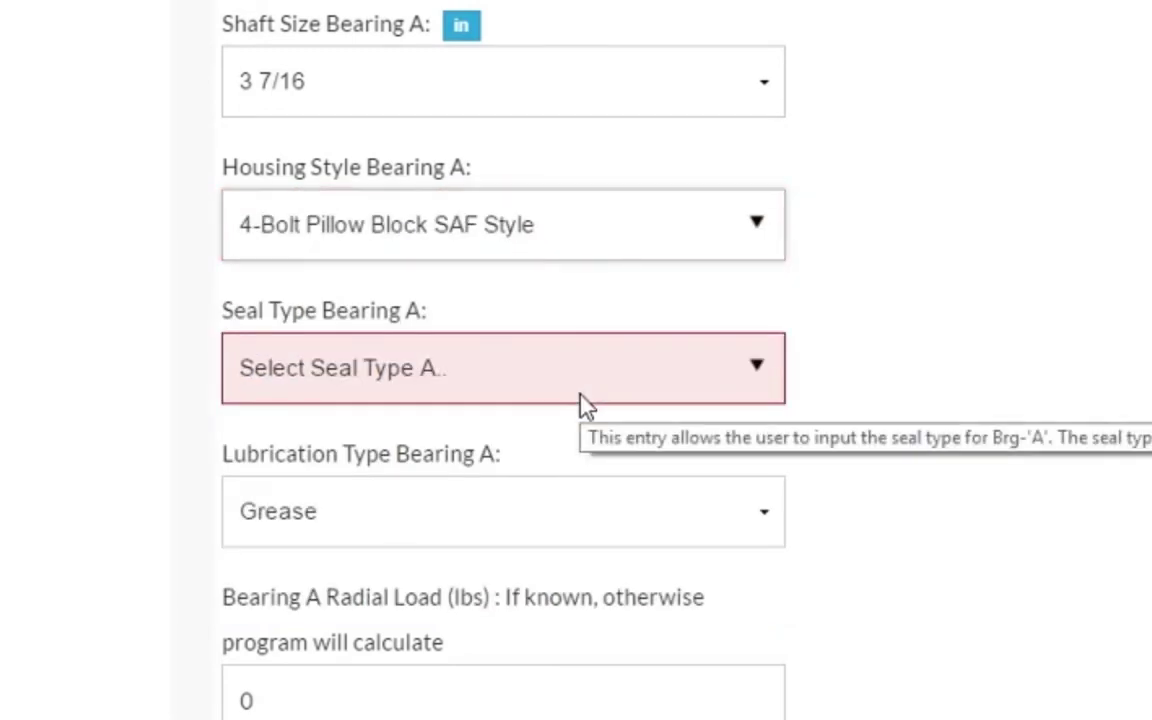
left_click(582, 397)
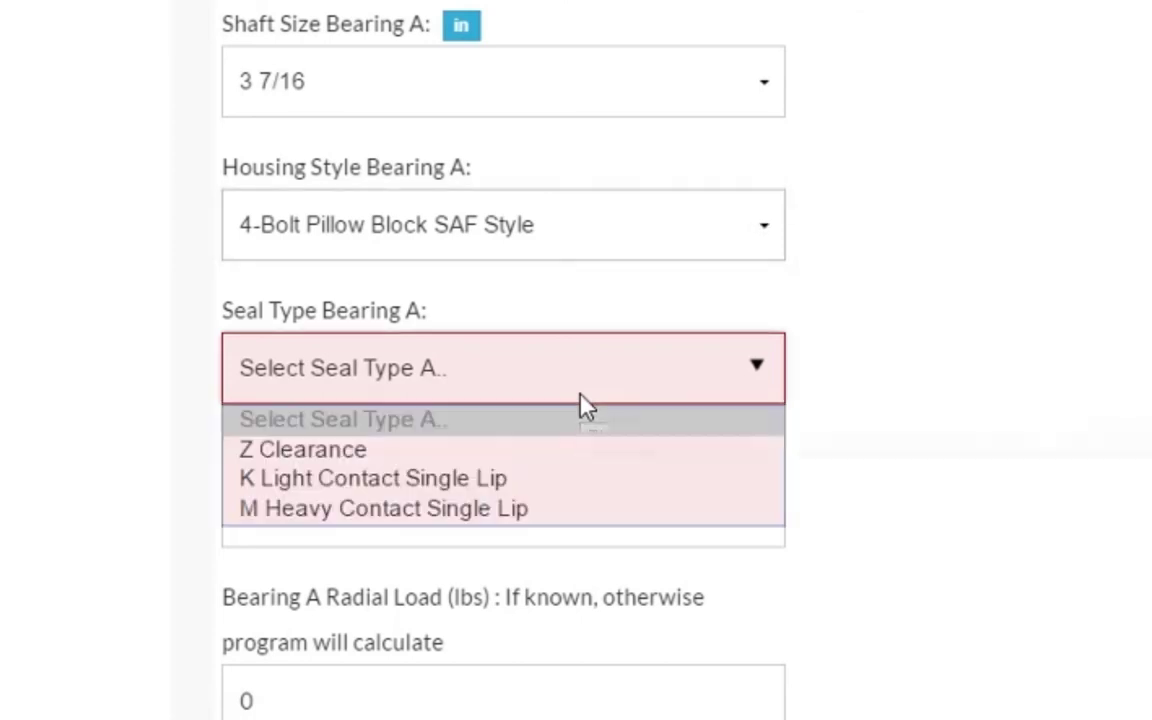
left_click(562, 452)
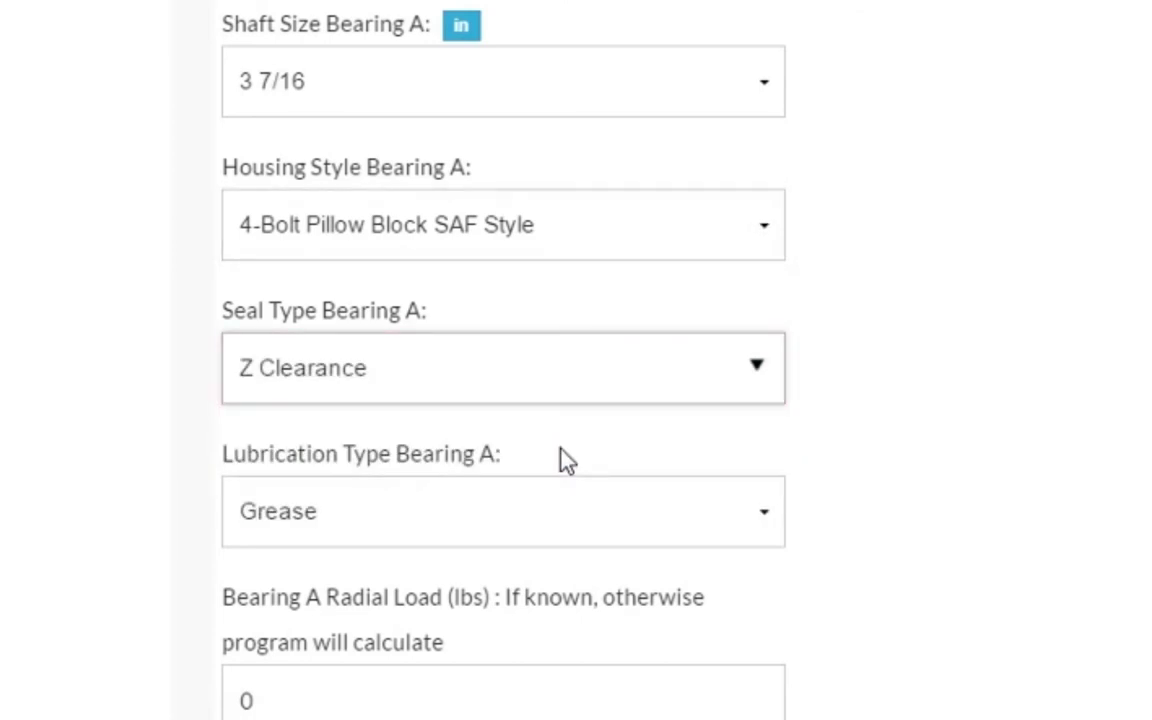
scroll(687, 383, "down", 3)
left_click(762, 270)
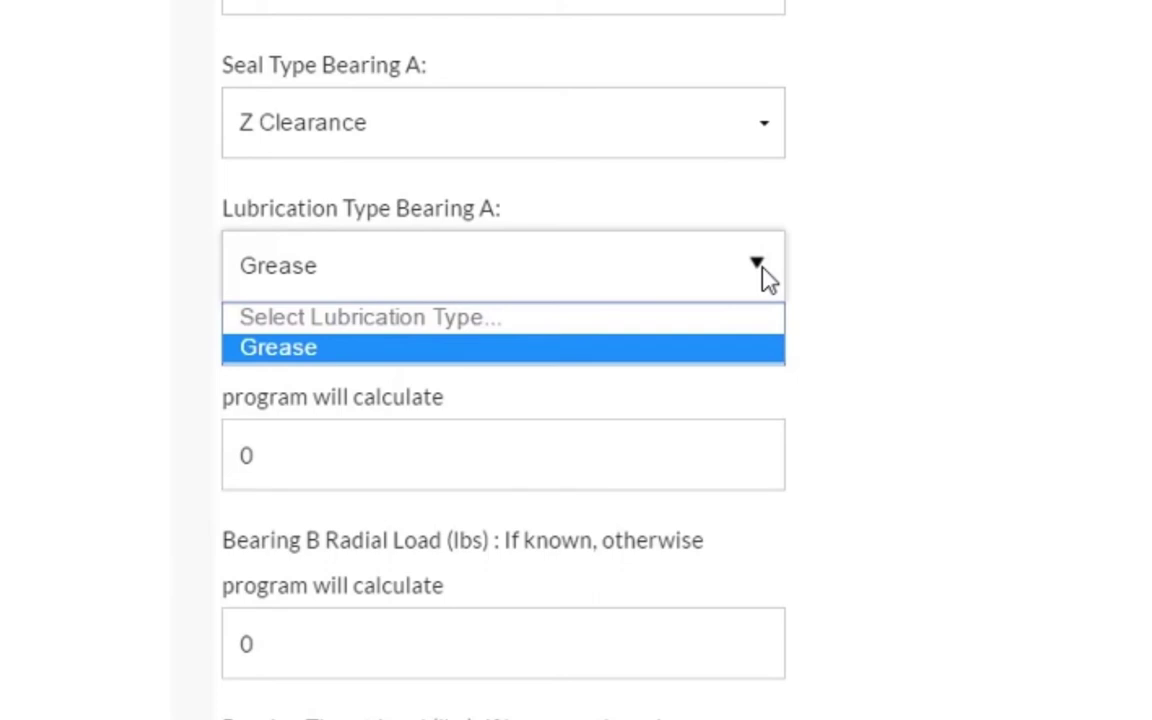
left_click(743, 350)
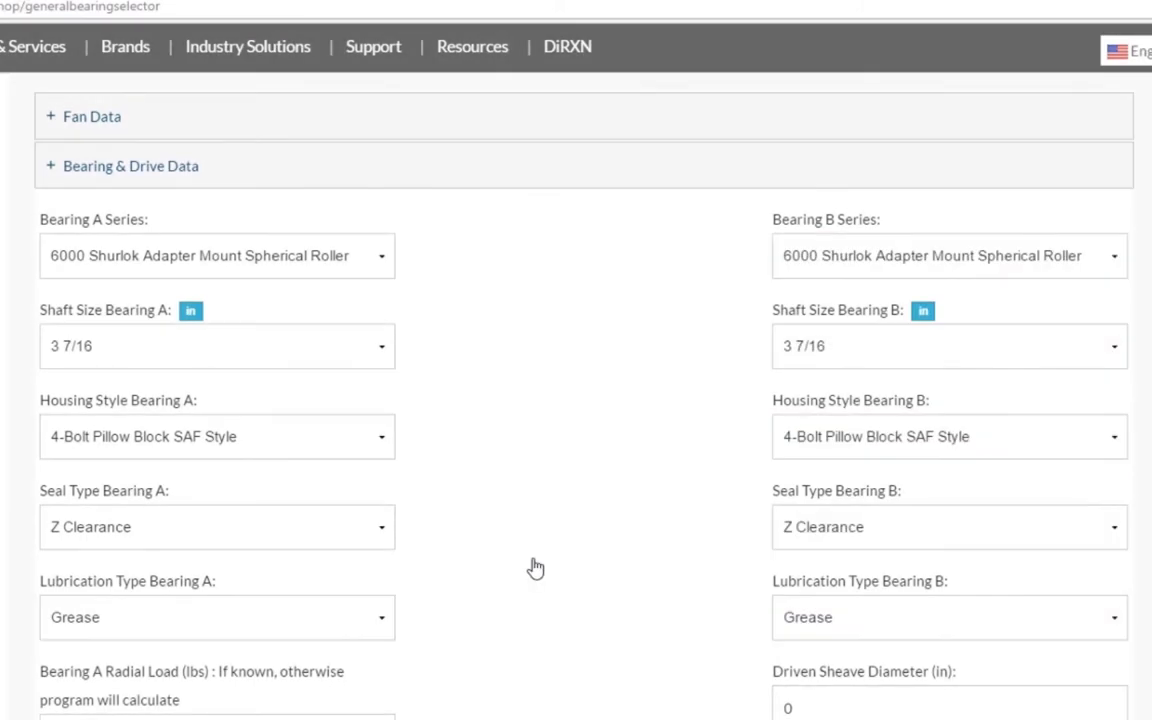
scroll(535, 568, "down", 5)
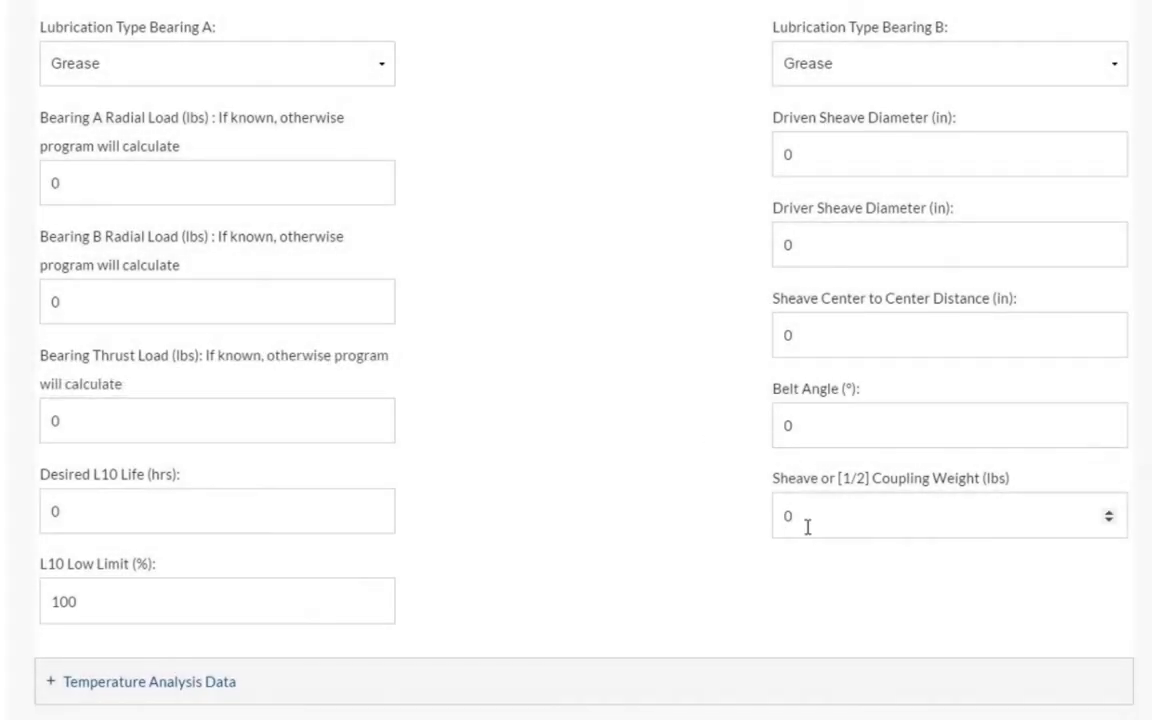
- Enter 50 lbs in the Sheave or 1/2 Coupling Weight field
double_click(812, 524)
type("50")
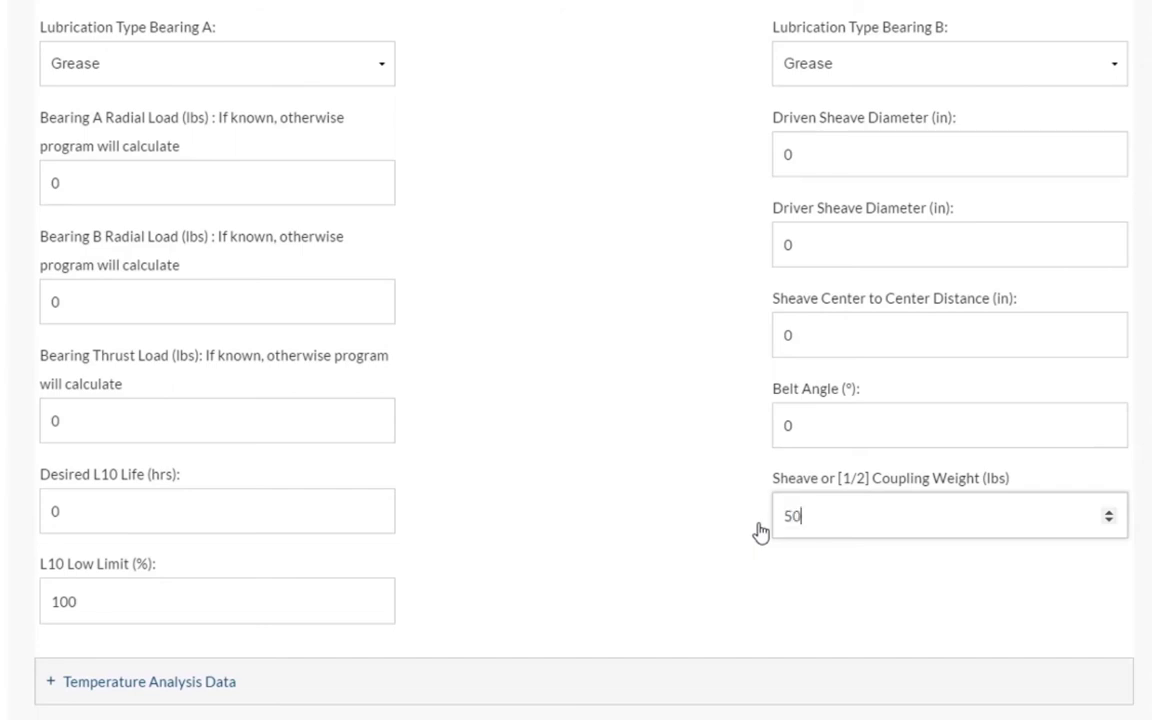
left_click(756, 564)
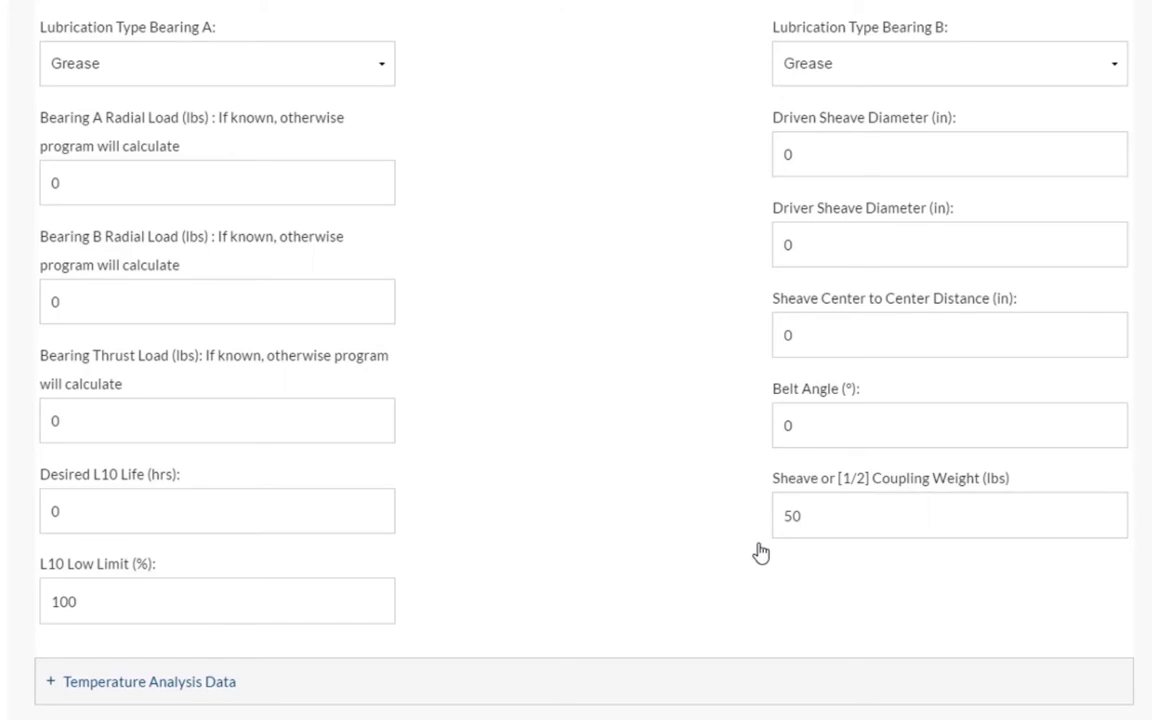
- Expand Temperature Analysis Data and enter 100 °F ambient temperature and 1780 rpm shaft speed
left_click(224, 686)
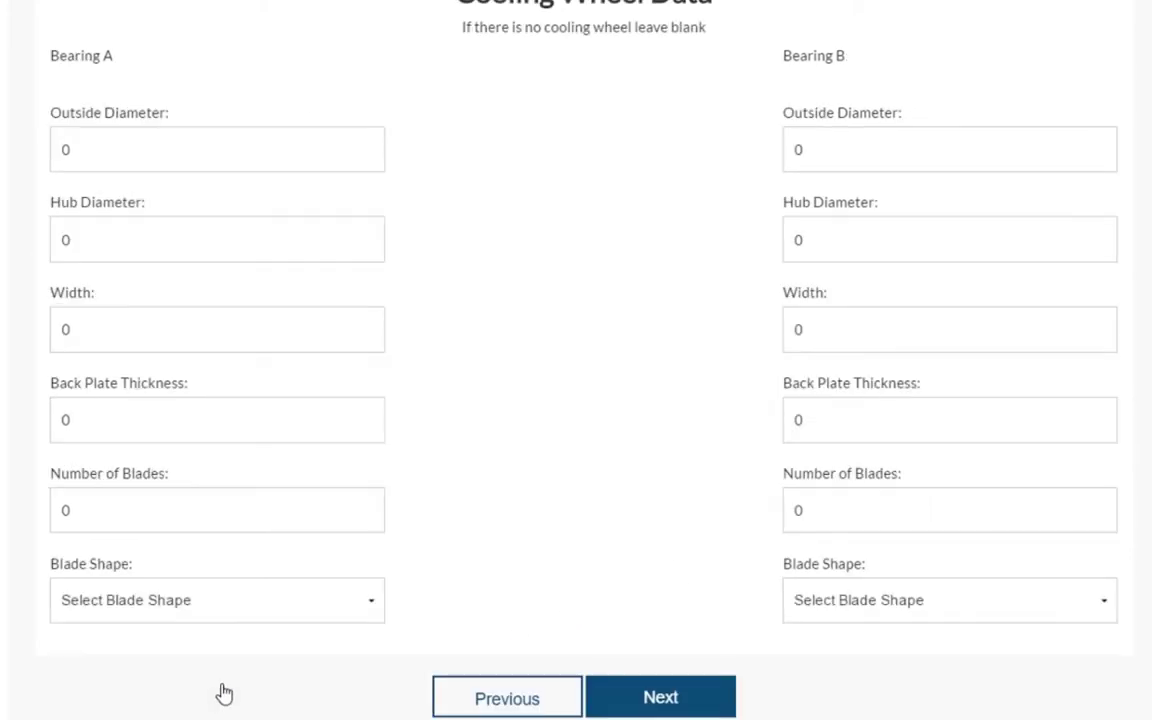
scroll(224, 690, "up", 3)
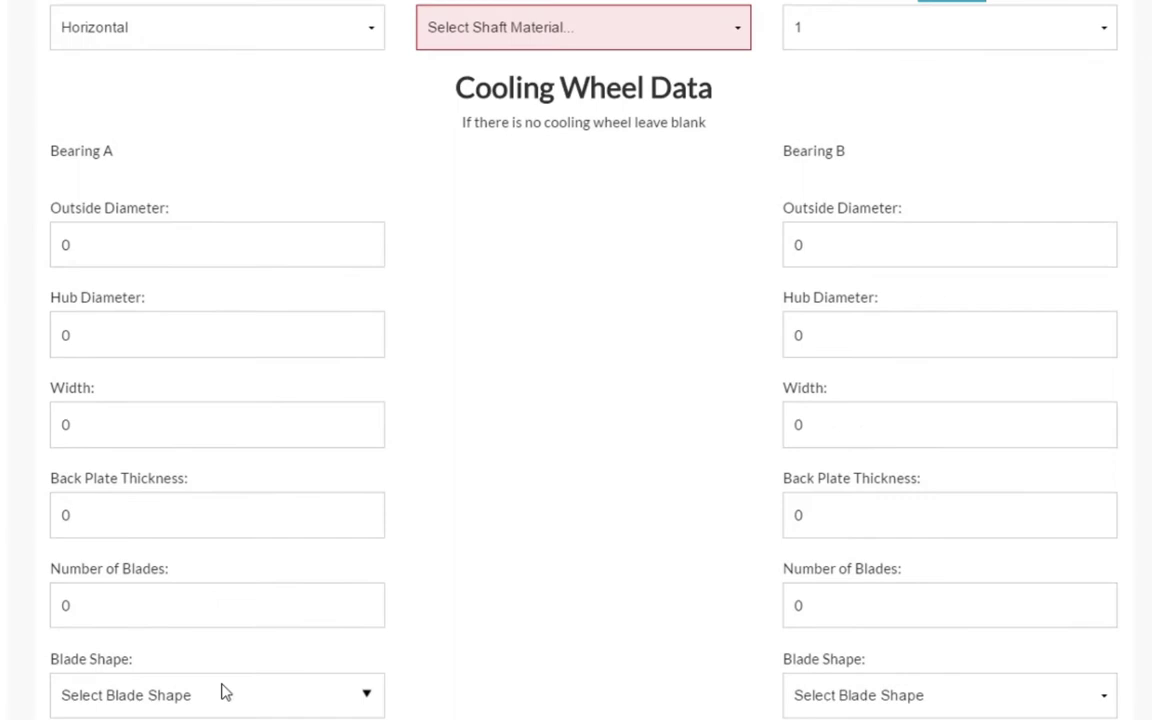
scroll(224, 684, "up", 2)
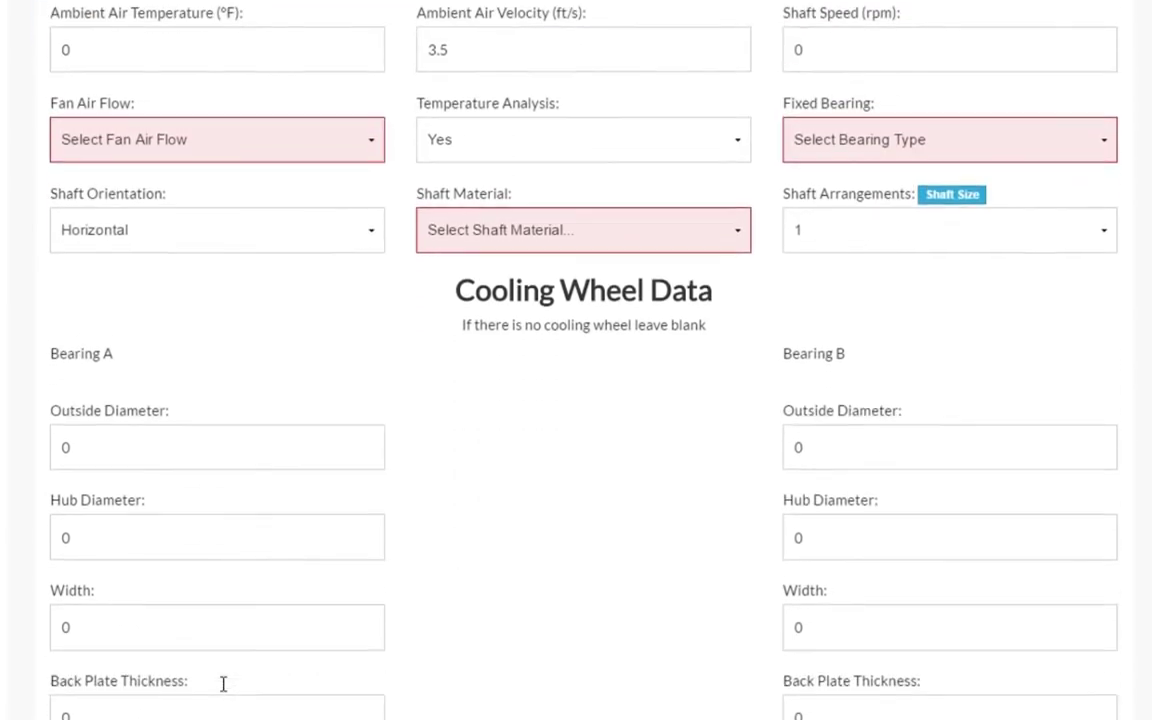
scroll(329, 689, "up", 2)
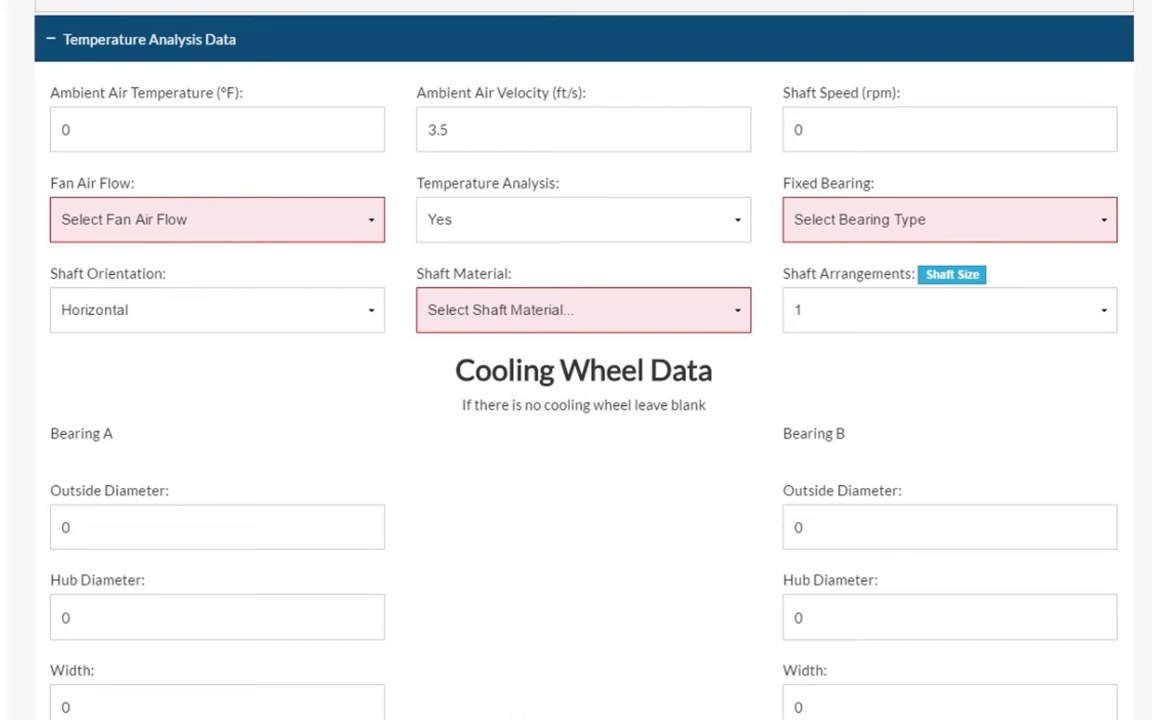
left_click(90, 126)
key("ctrl+a")
type("10")
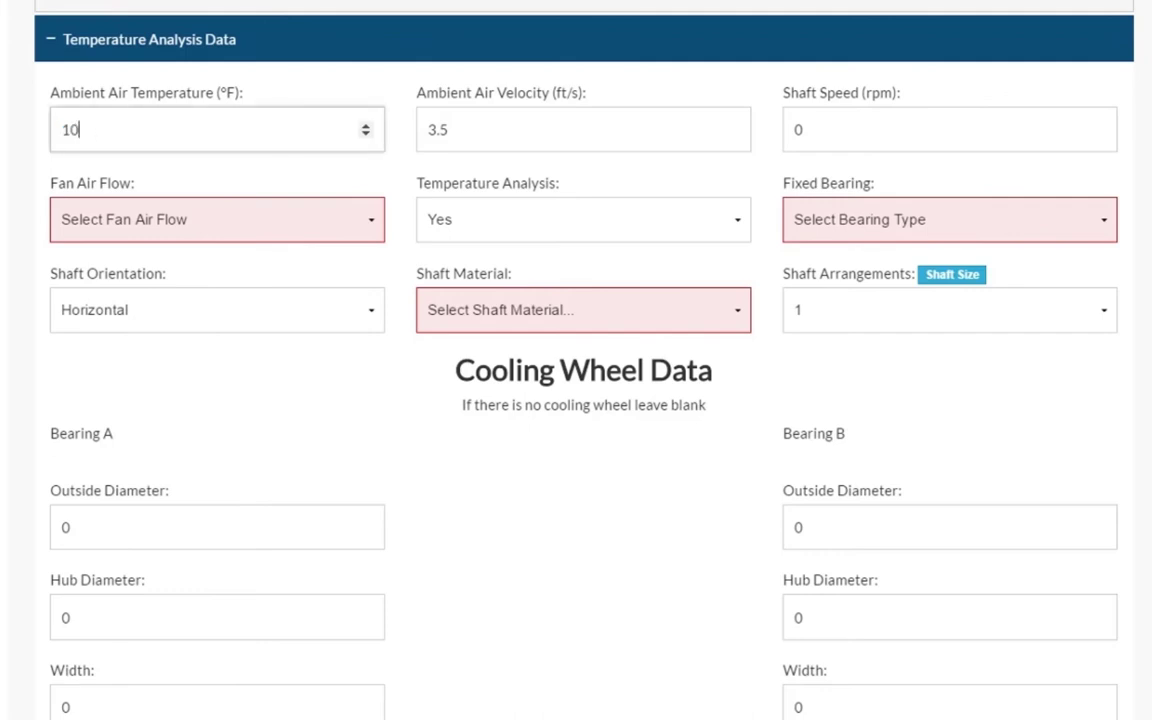
type("0")
double_click(837, 136)
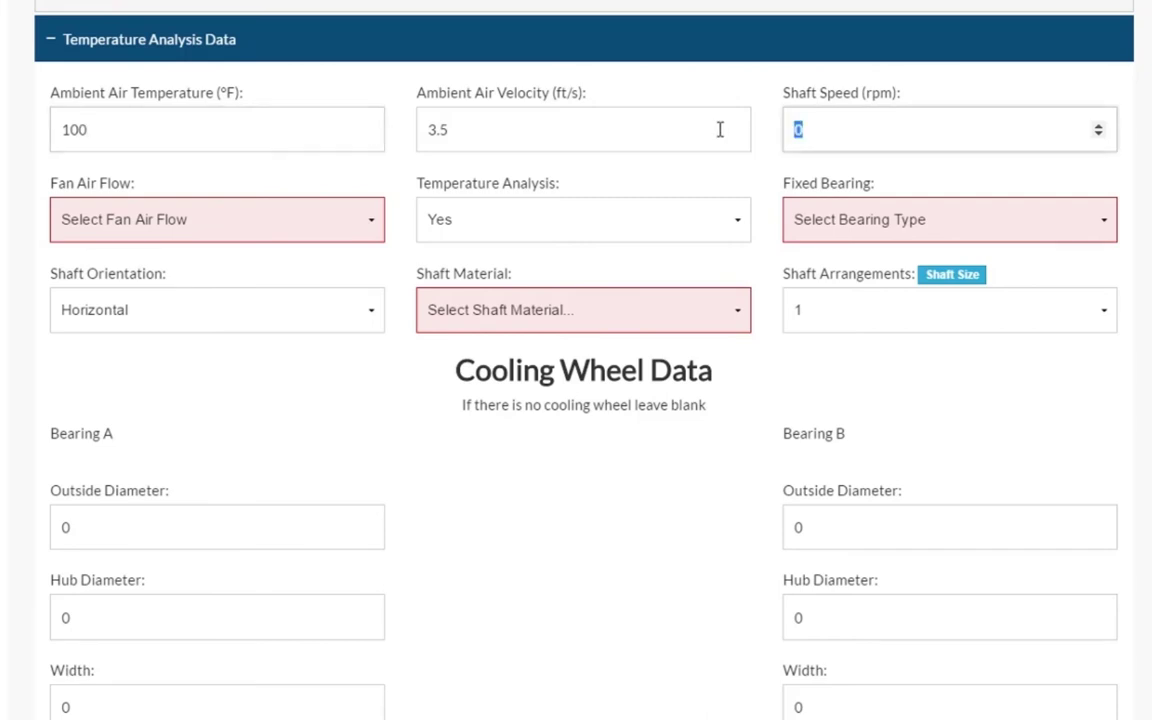
type("1780")
- Choose Horizontal fan air flow, Bearing-A as the fixed bearing, and a Plain Low Carbon Steel shaft
left_click(365, 181)
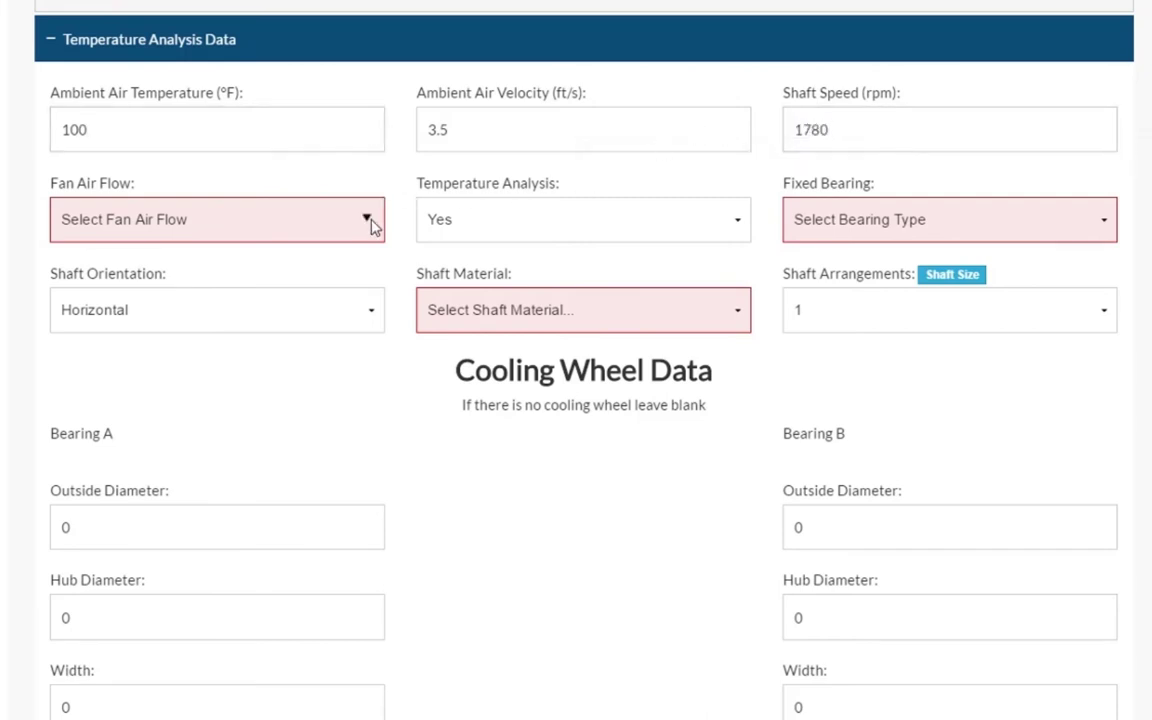
mouse_move(372, 226)
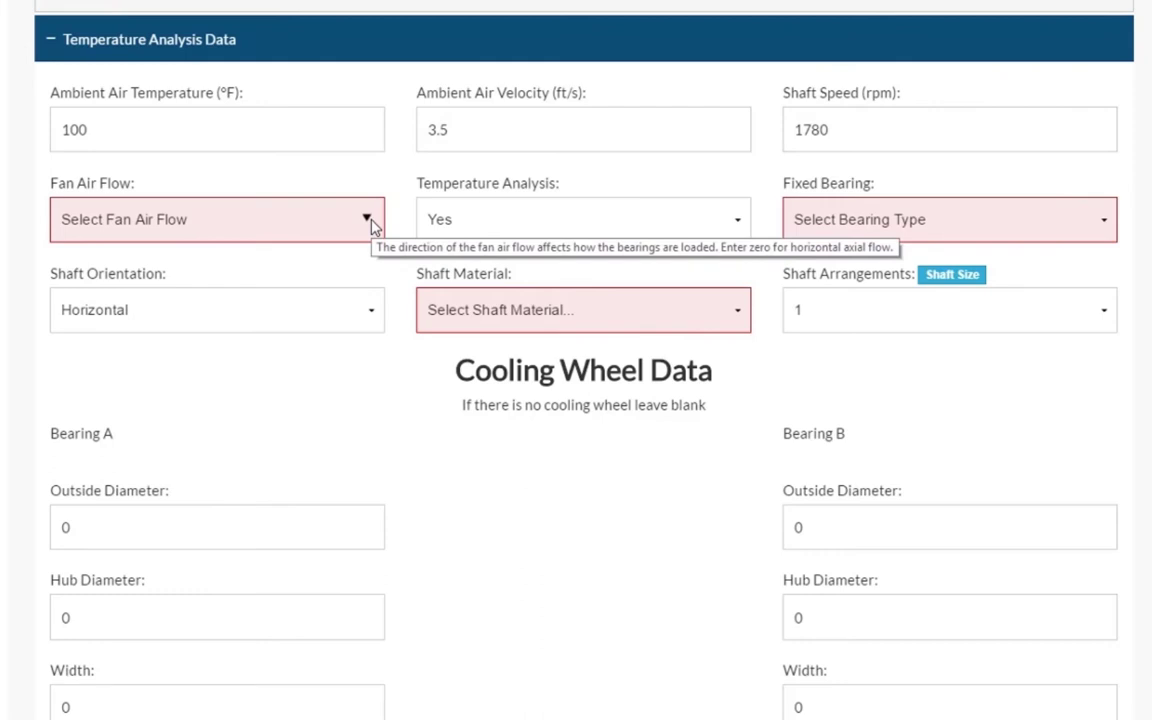
left_click(371, 222)
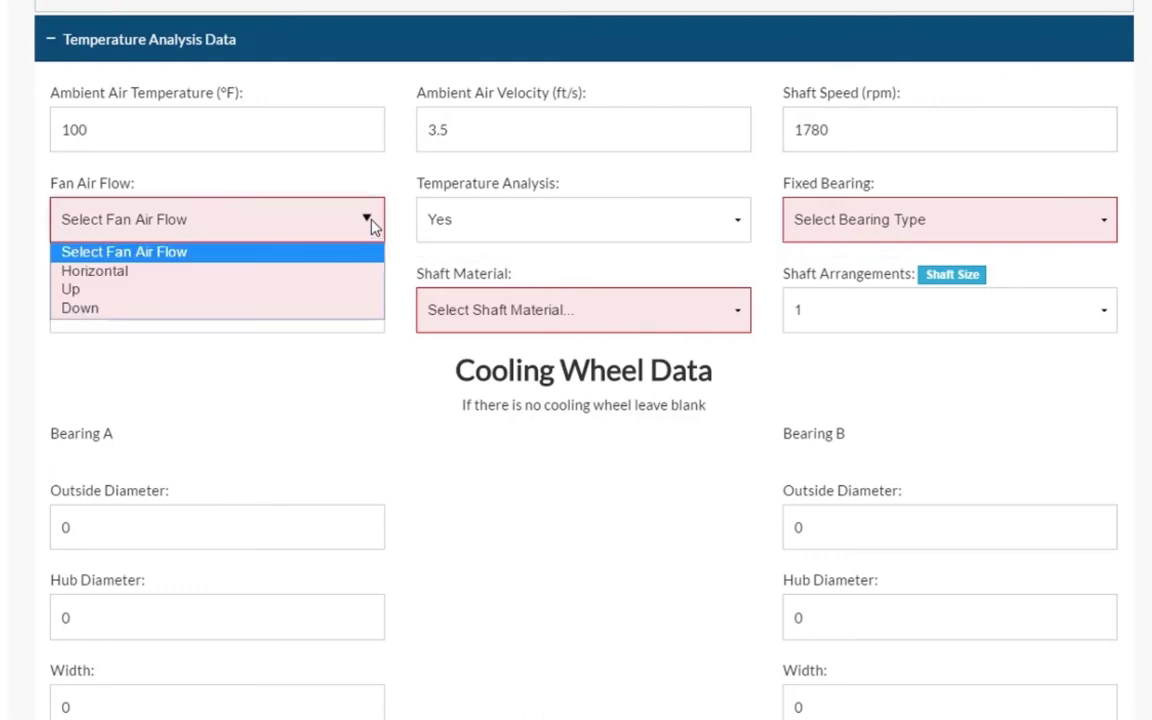
left_click(336, 271)
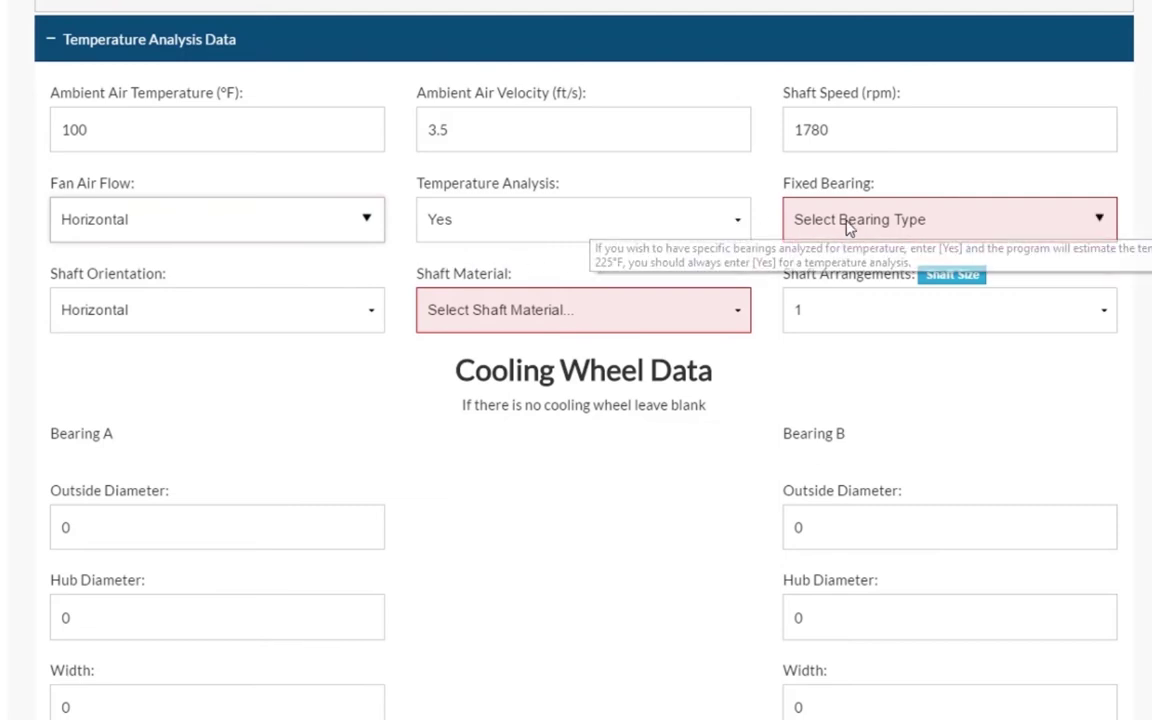
left_click(1101, 222)
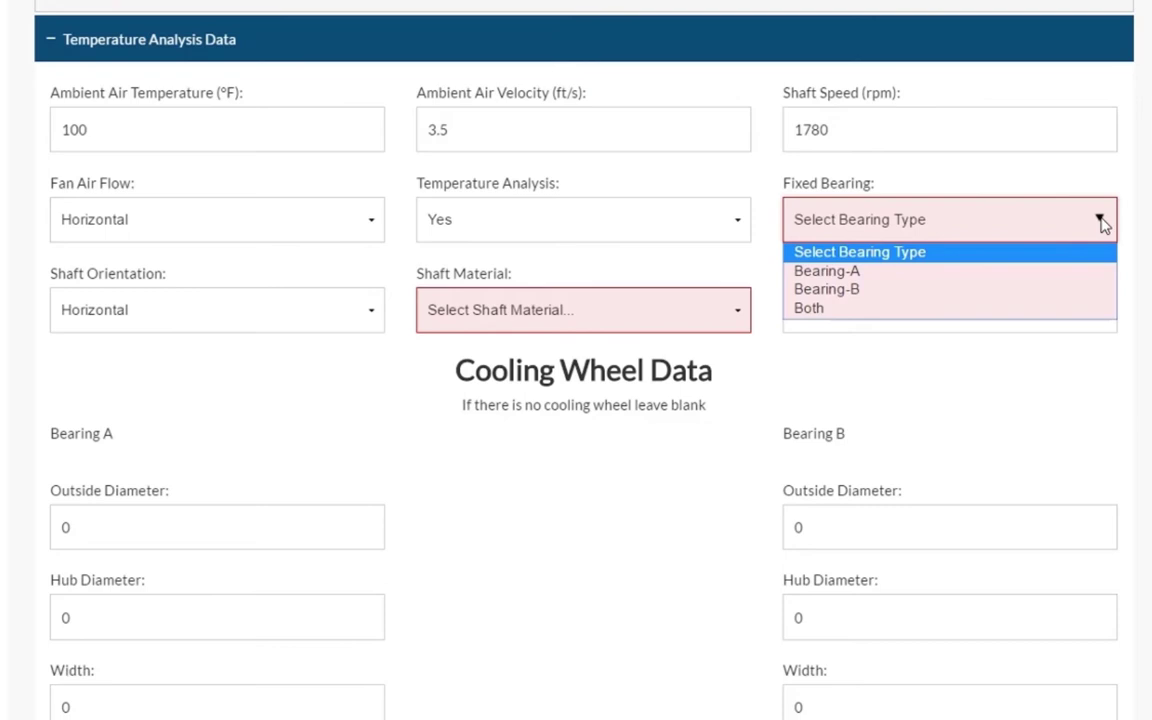
left_click(1058, 272)
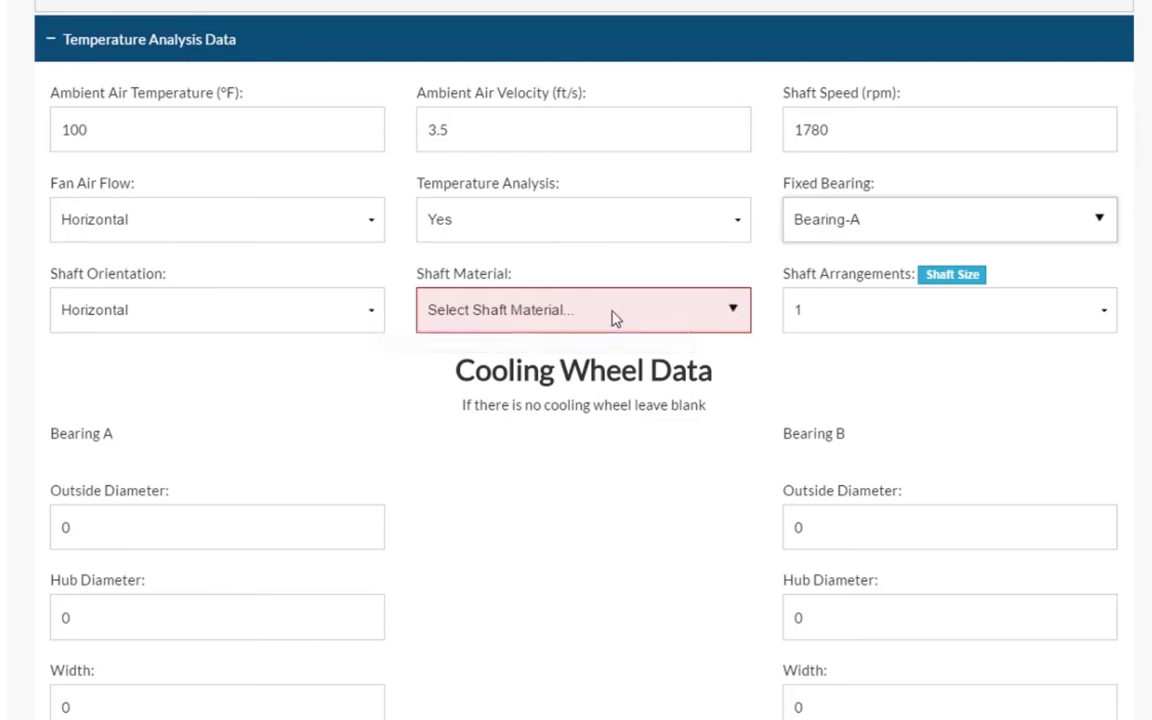
left_click(729, 313)
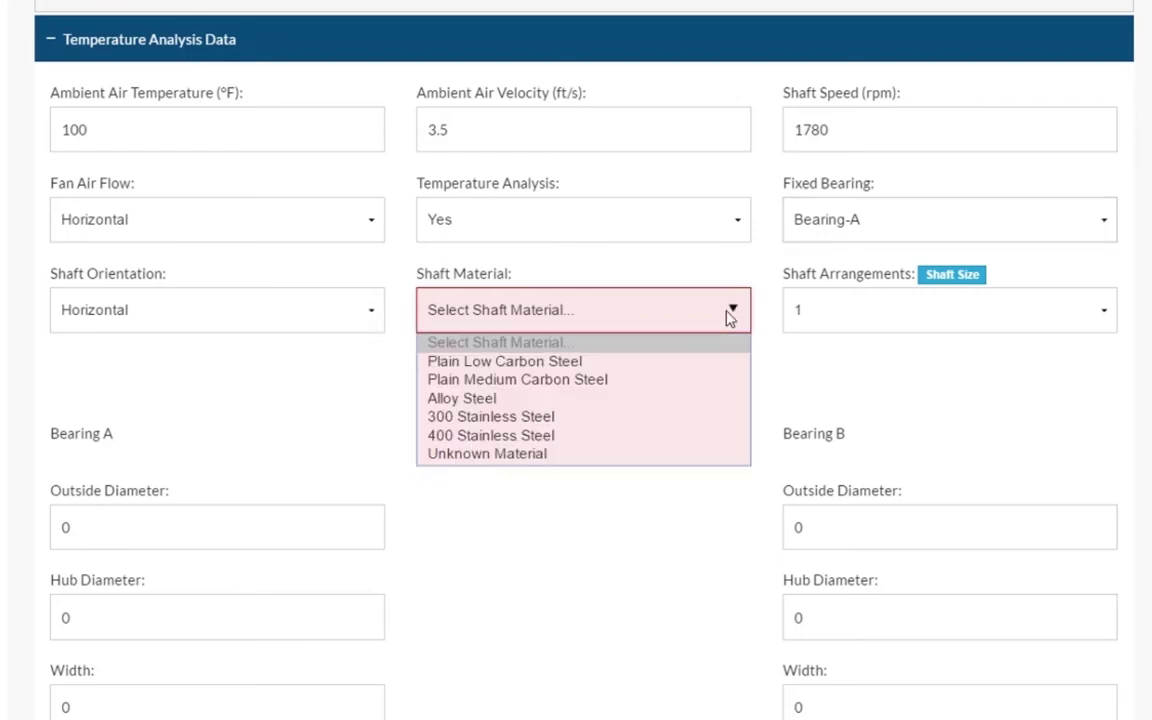
left_click(628, 366)
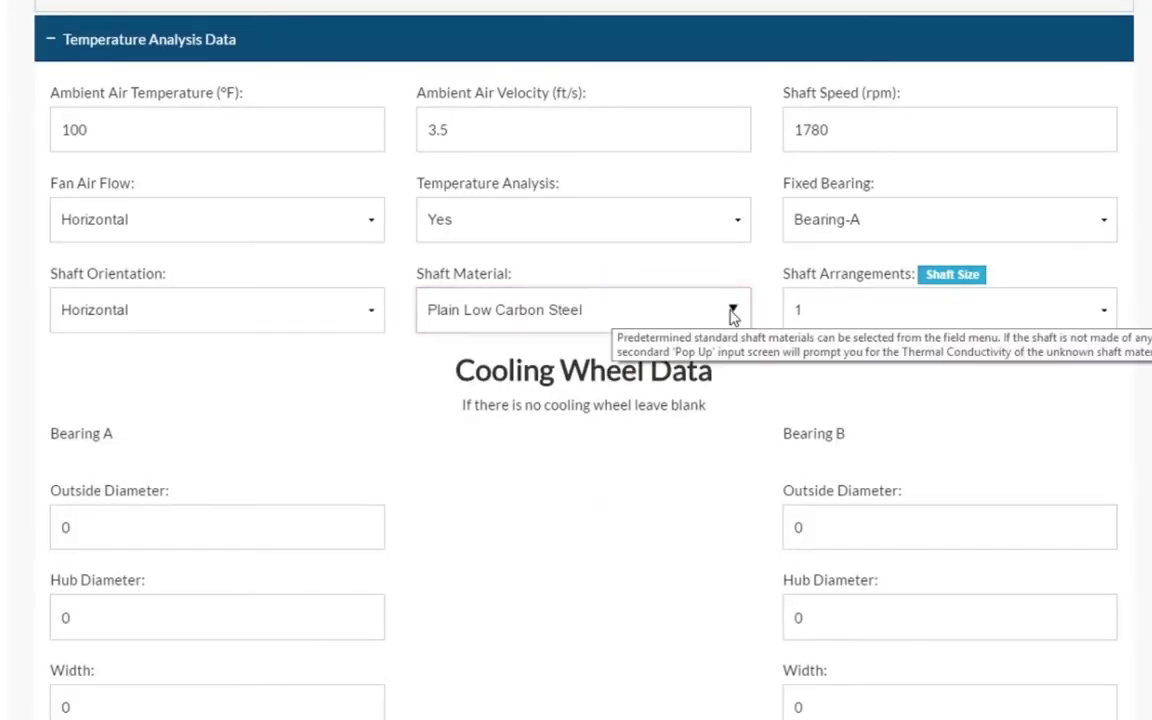
scroll(656, 507, "down", 1)
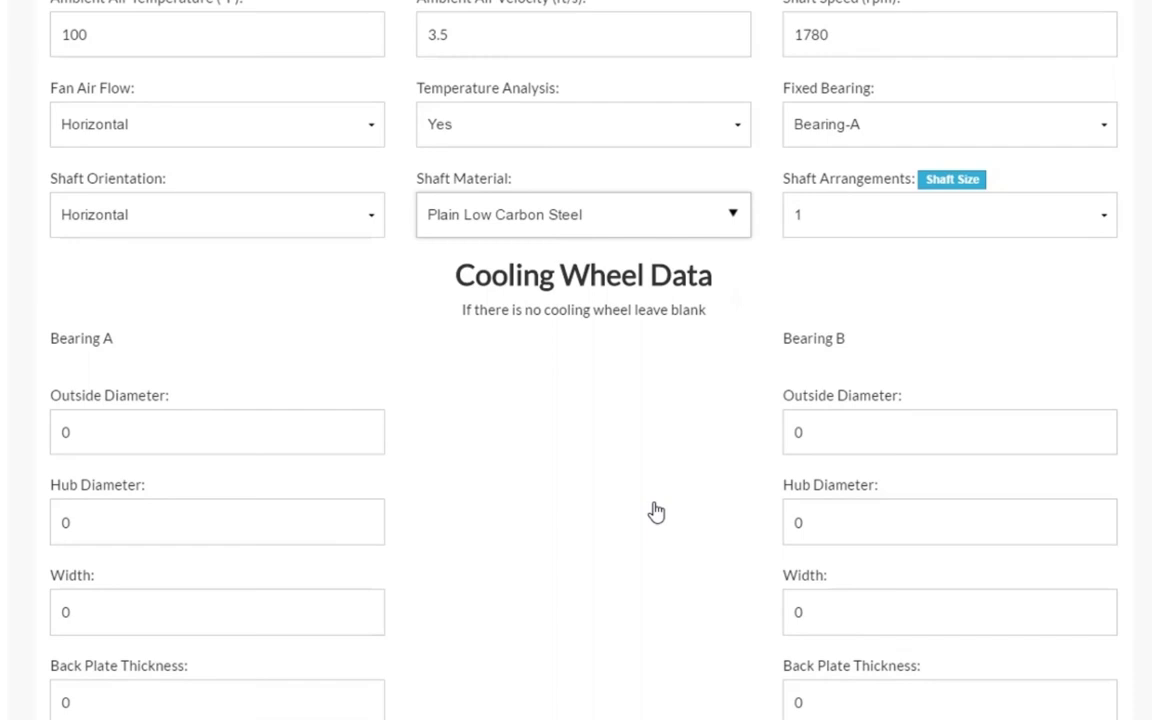
scroll(635, 473, "down", 2)
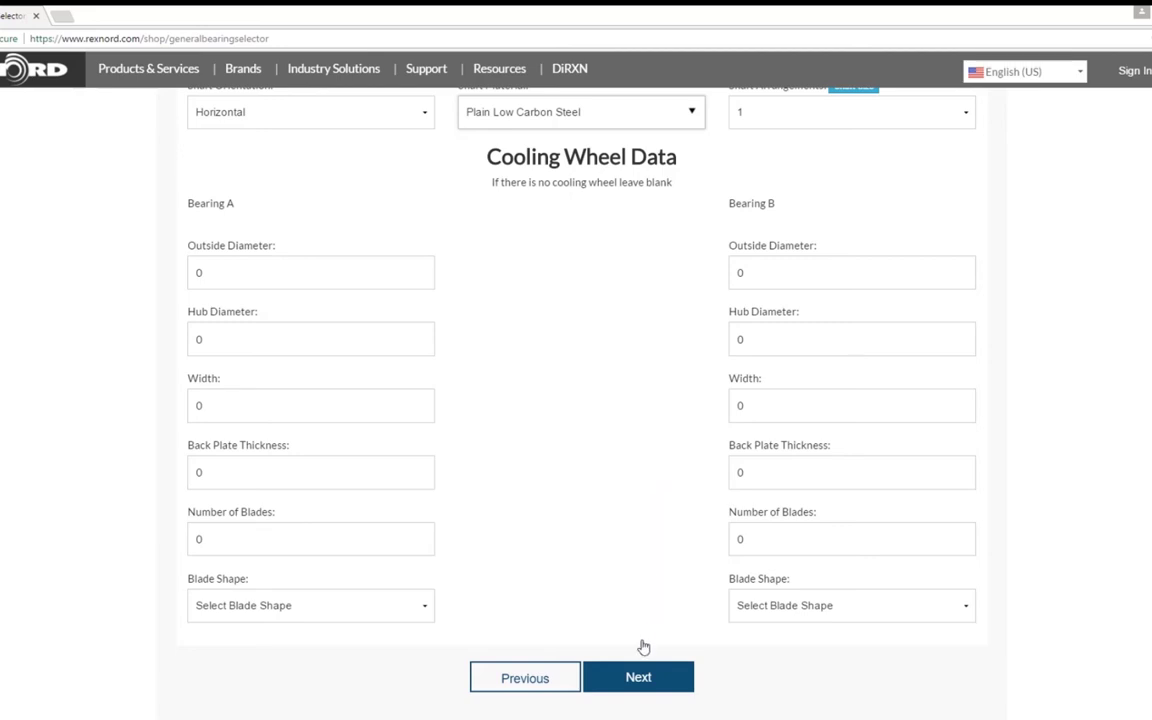
- Change the shaft length from 30 to 90 in Shaft Data Entry to get the bearing results
left_click(631, 681)
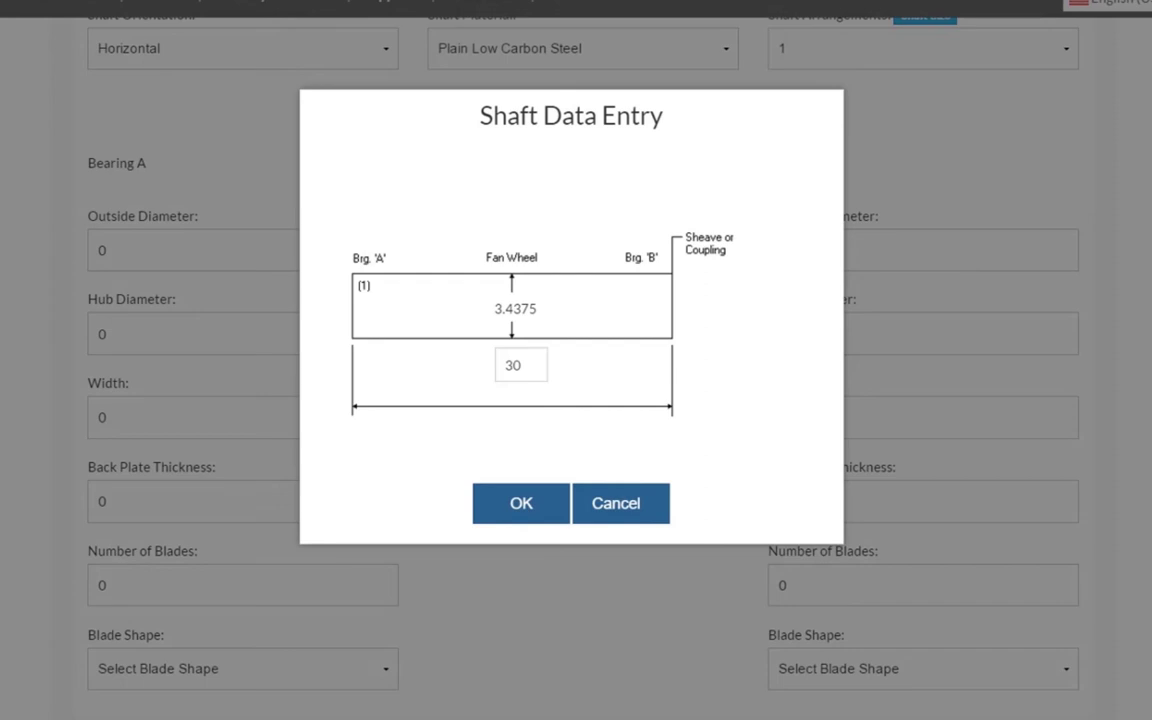
double_click(513, 366)
type("90")
left_click(510, 508)
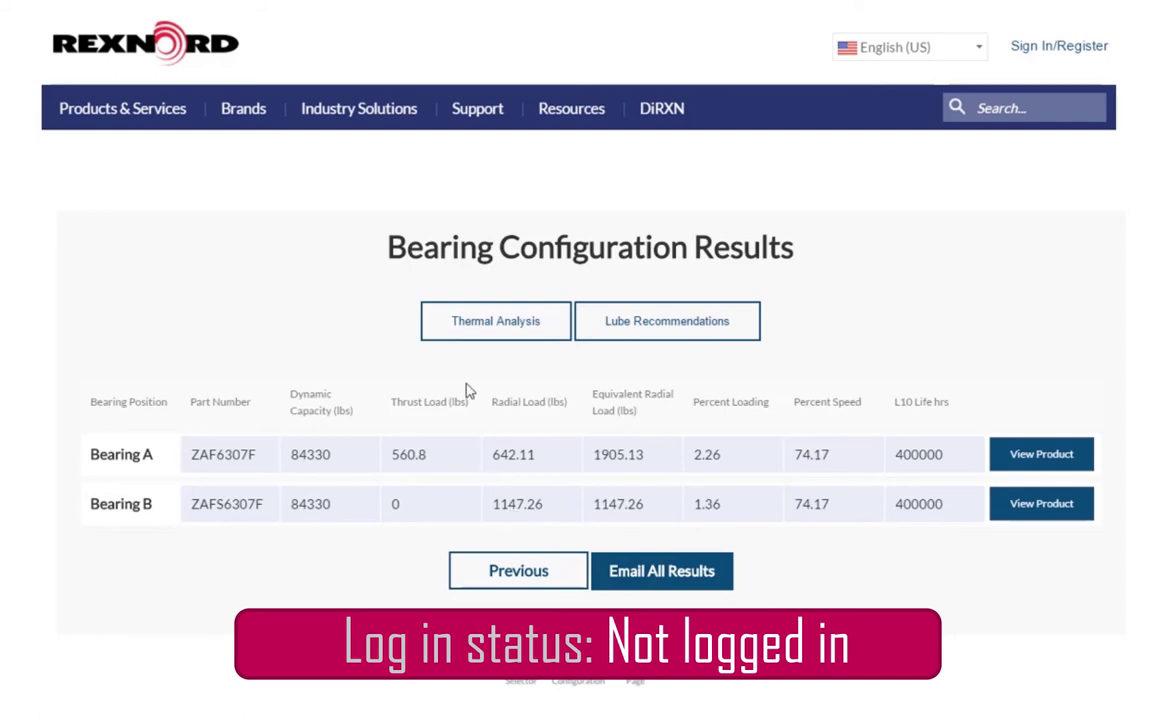
left_click(478, 330)
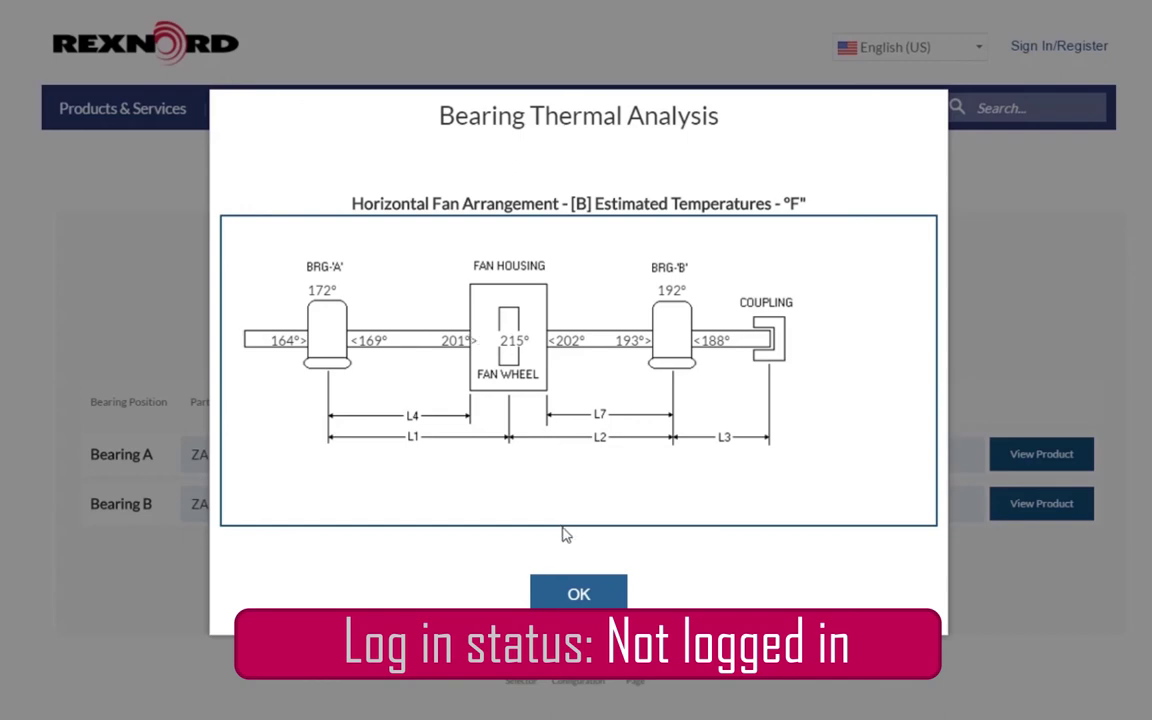
left_click(545, 594)
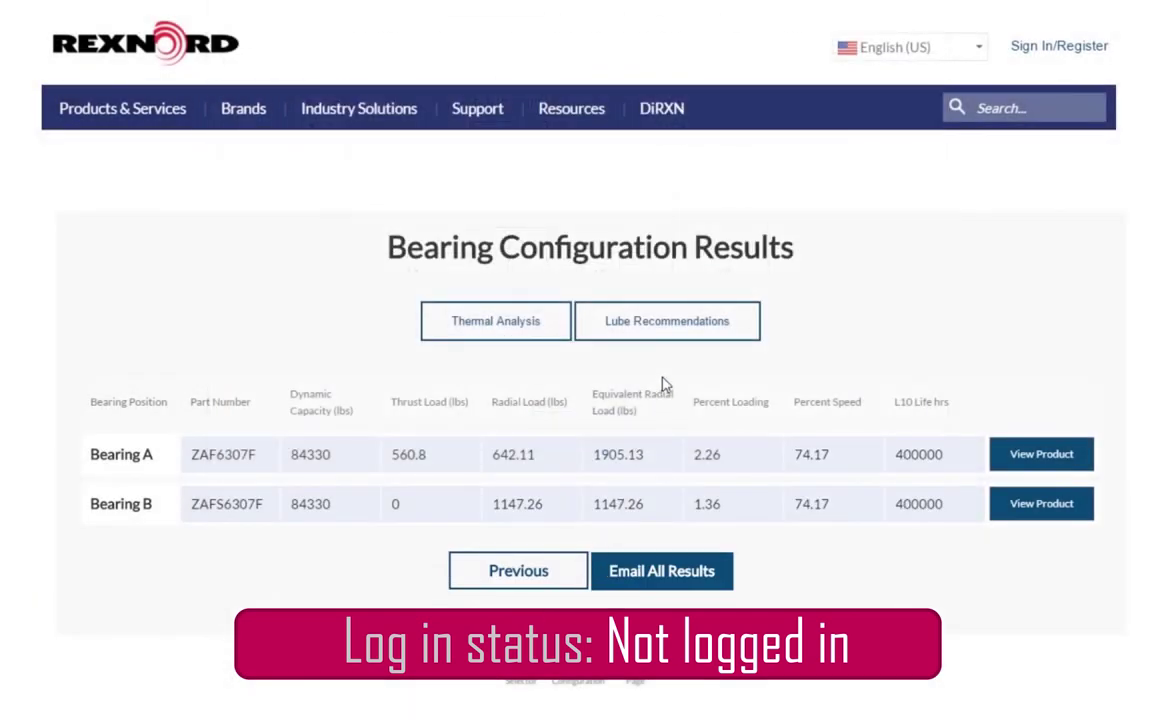
left_click(674, 327)
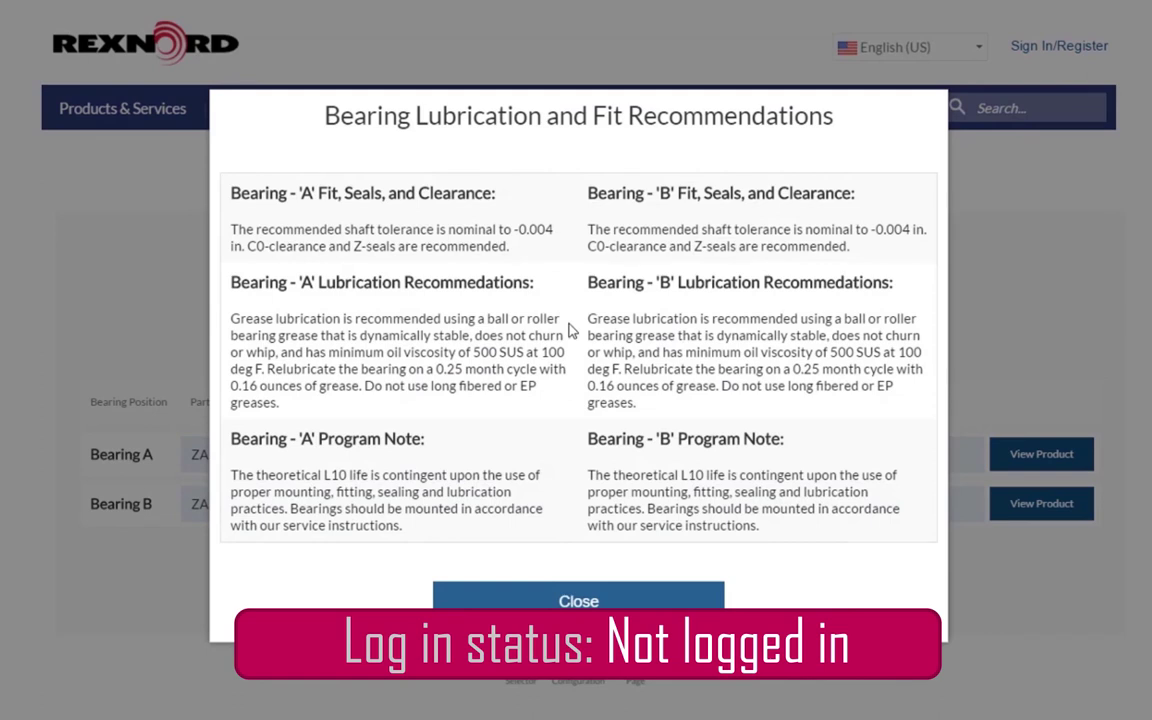
left_click(579, 598)
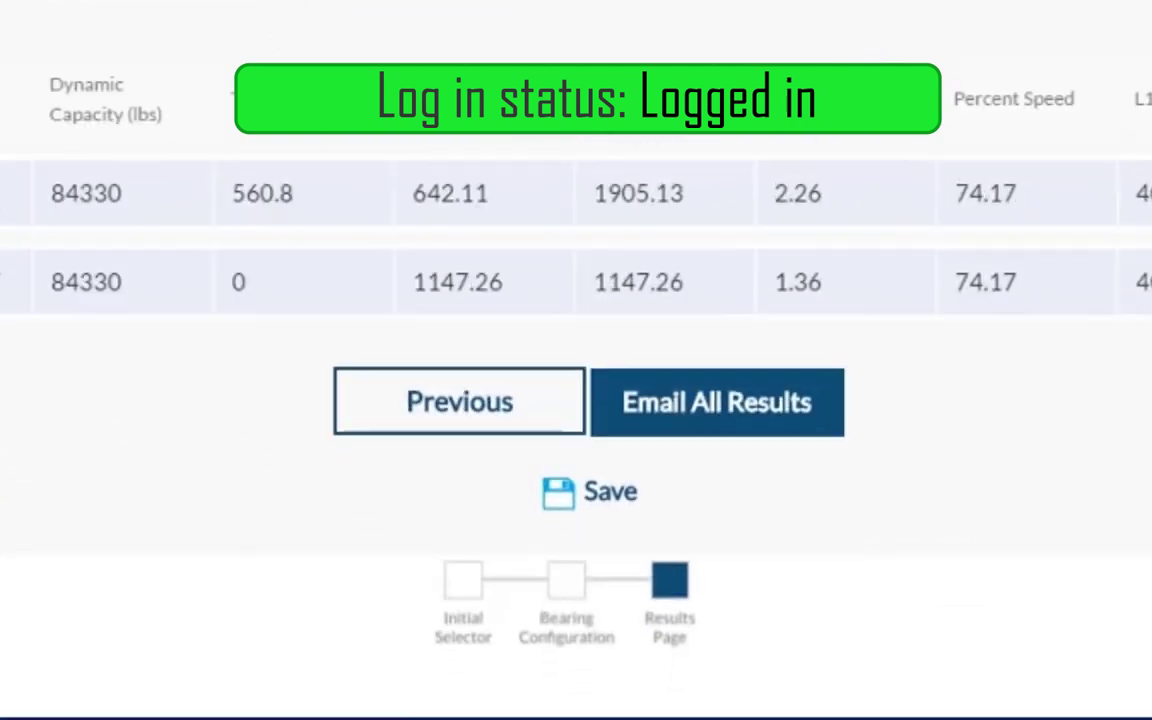
left_click(631, 505)
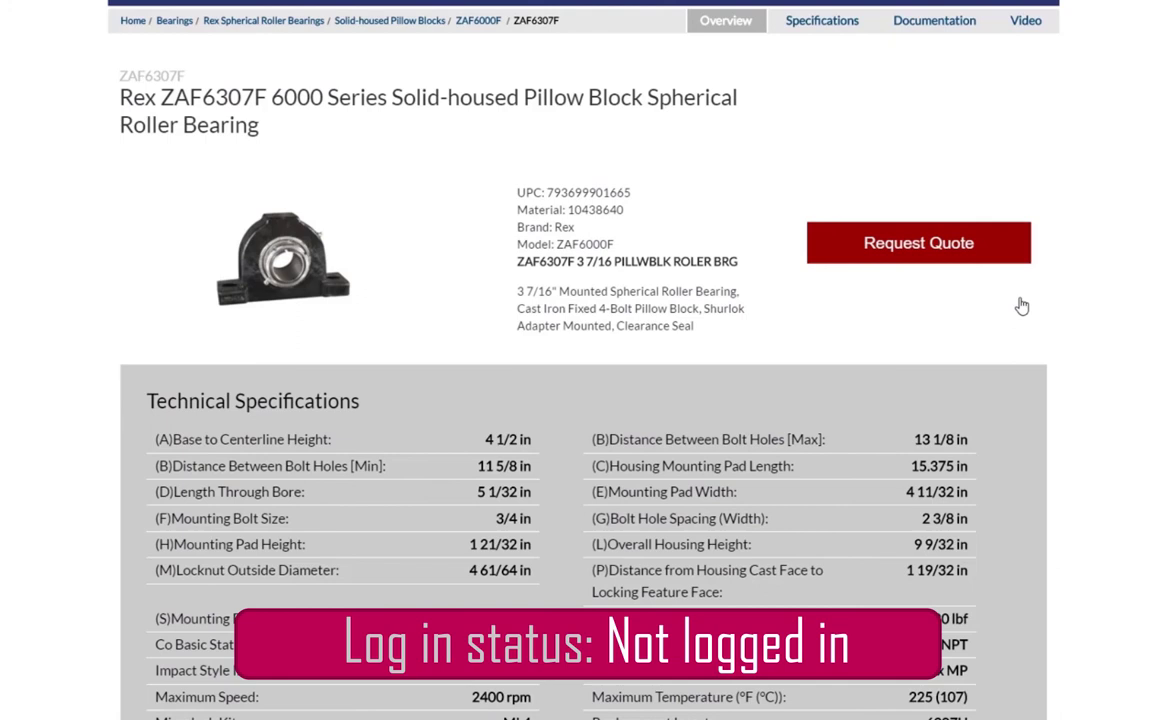
- Scroll down the ZAF6307F product page through Technical Specifications, Documentation and Videos
scroll(1022, 305, "down", 2)
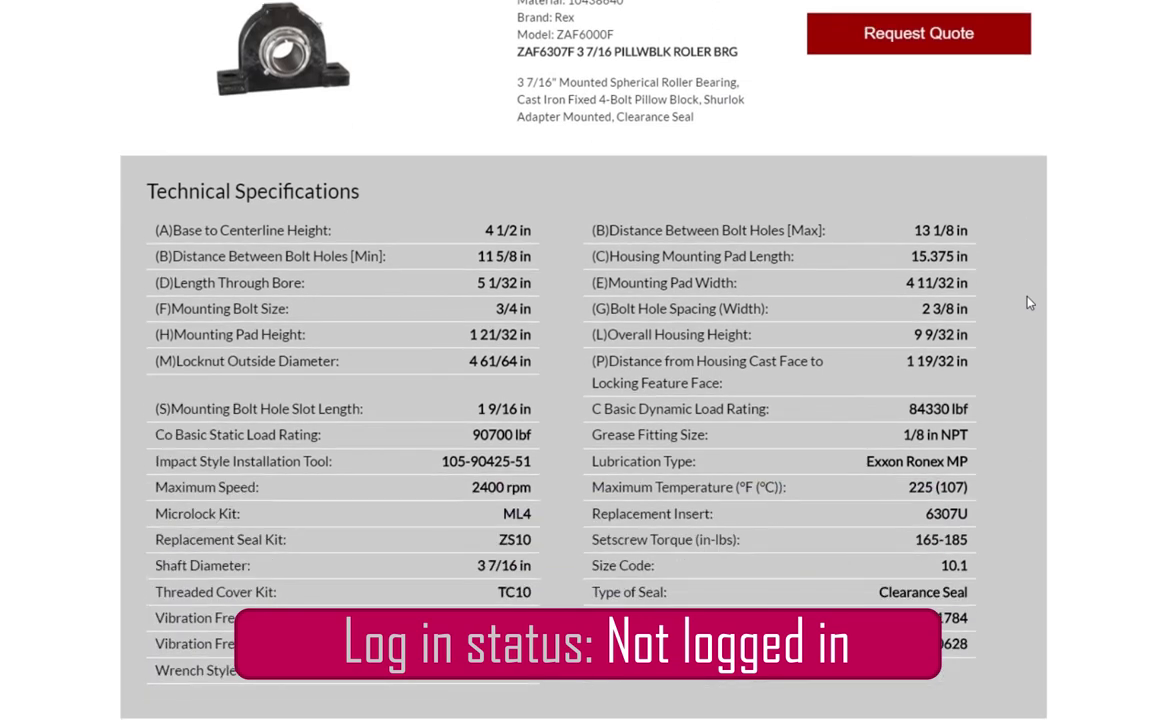
scroll(1029, 303, "down", 4)
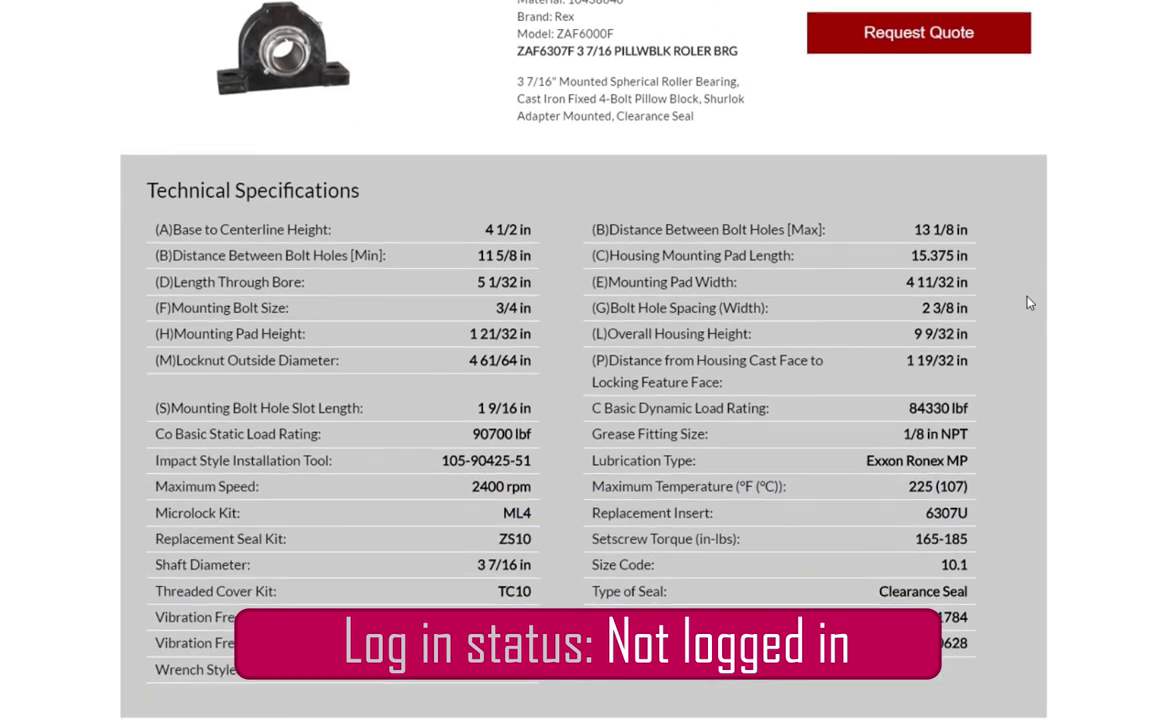
scroll(1027, 303, "down", 1)
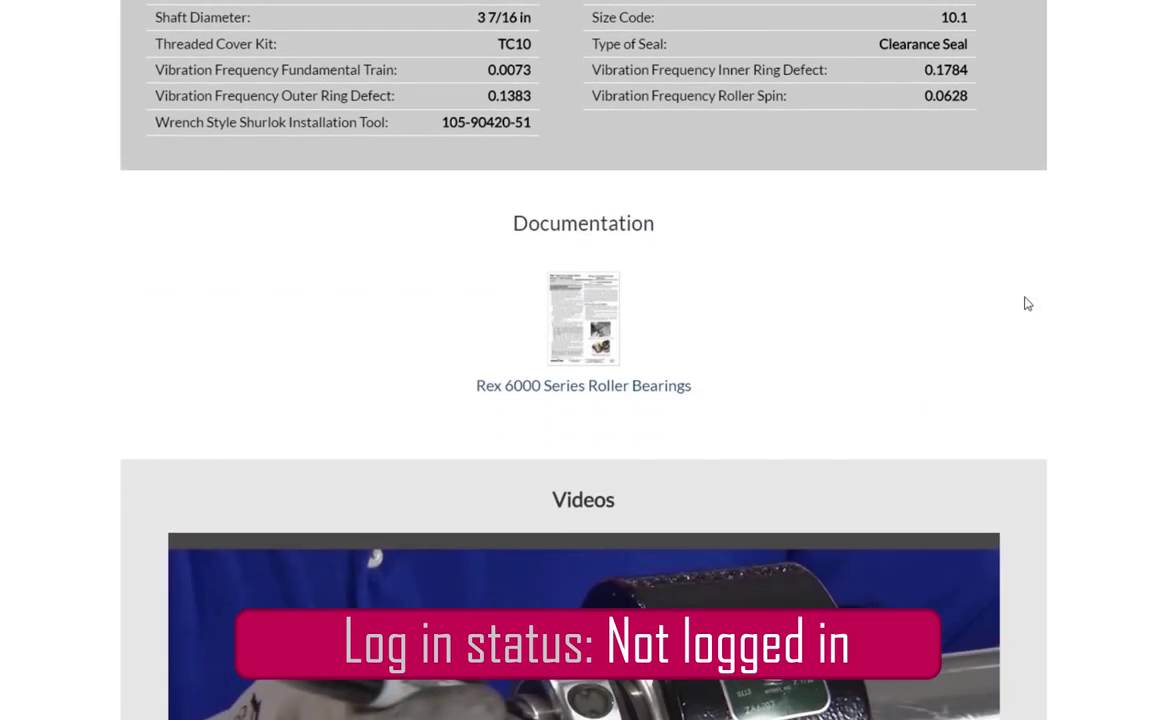
scroll(1027, 405, "down", 4)
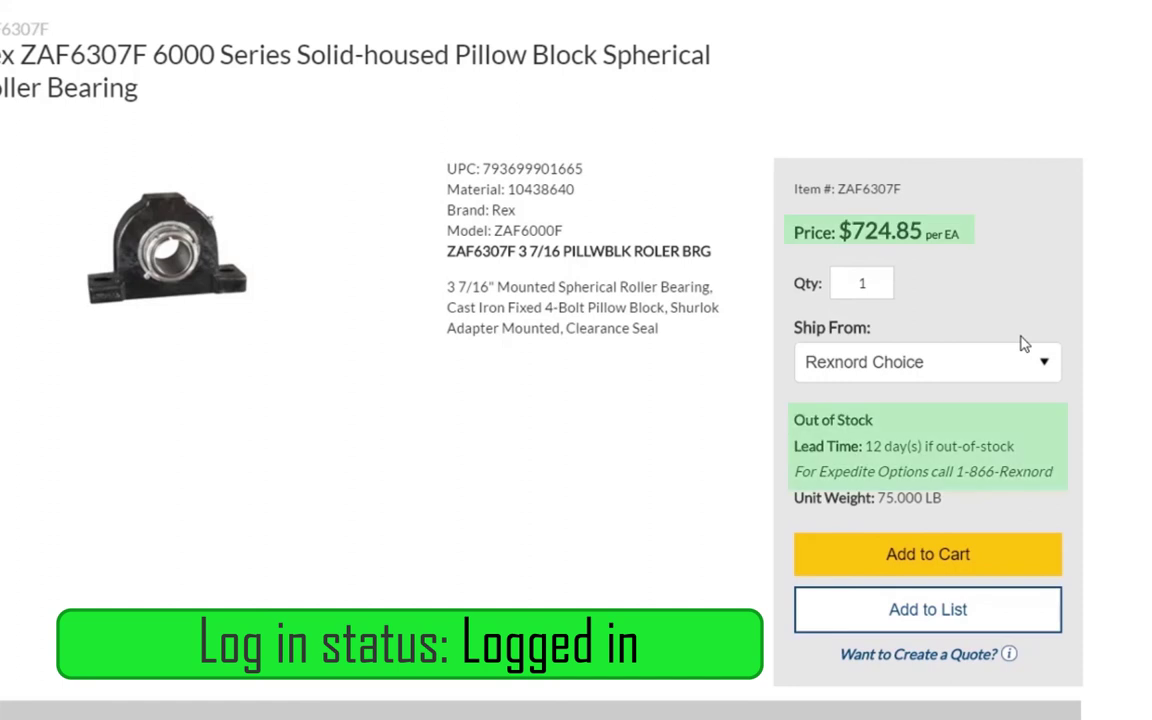
- Change the ZAF6307F order quantity to 2 and apply it, keeping the $724.85 unit price
double_click(866, 284)
type("2")
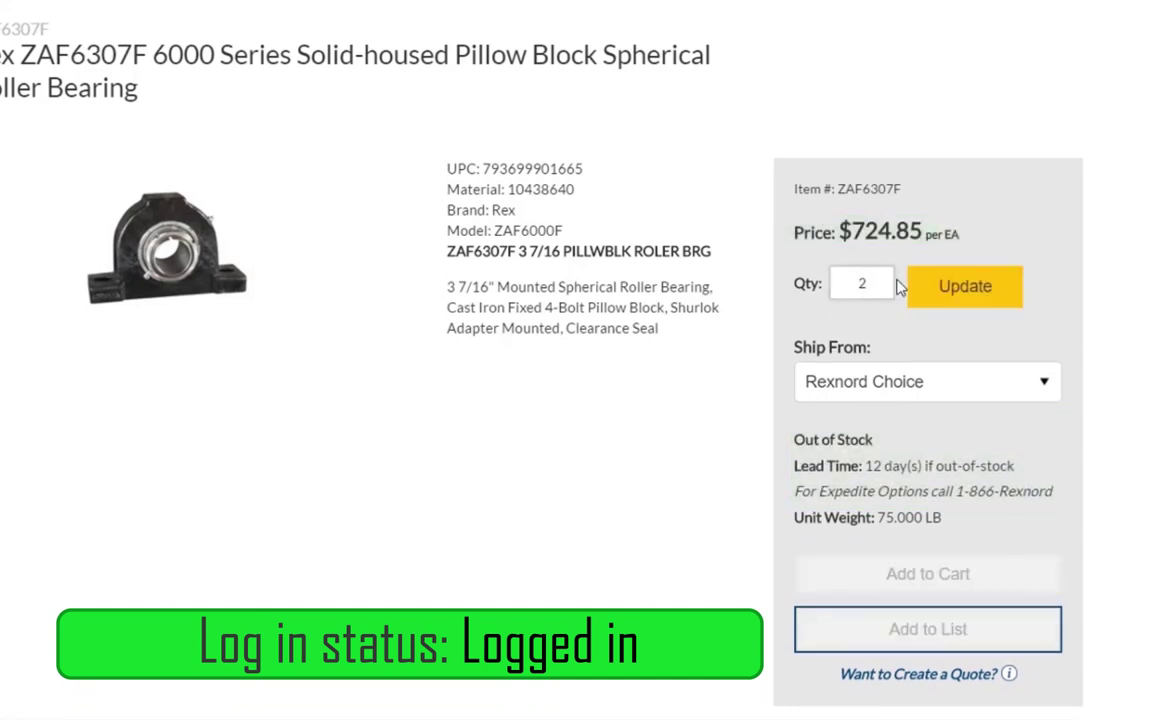
left_click(910, 286)
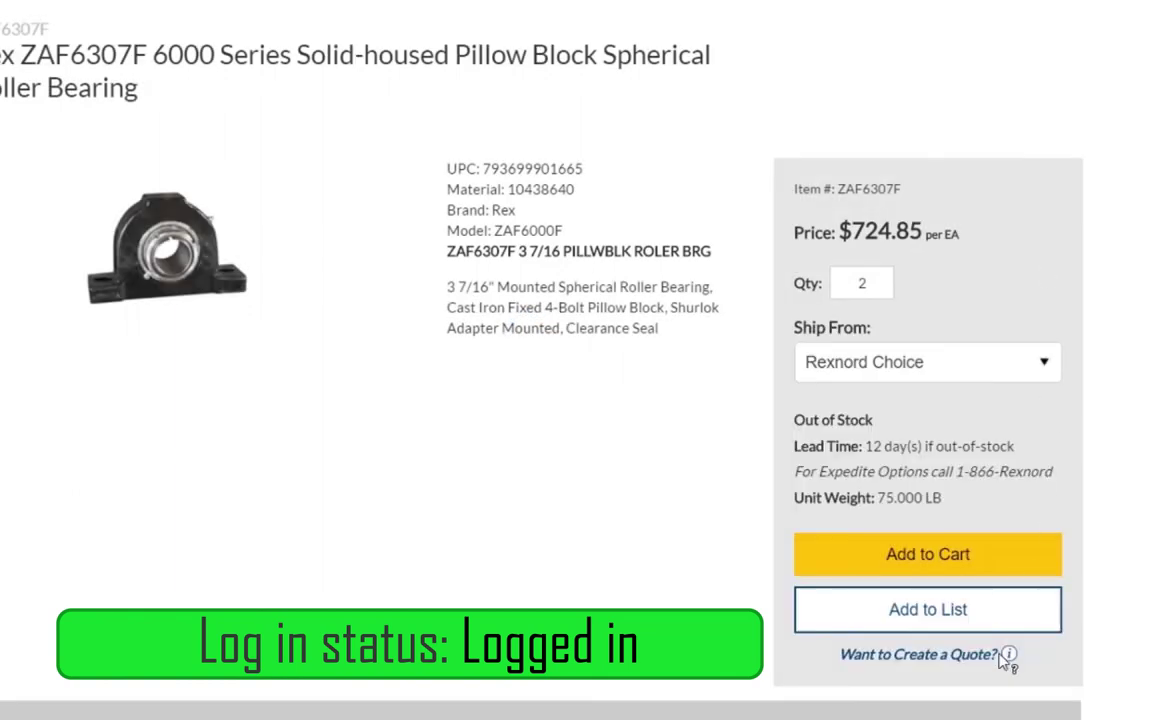
mouse_move(1001, 652)
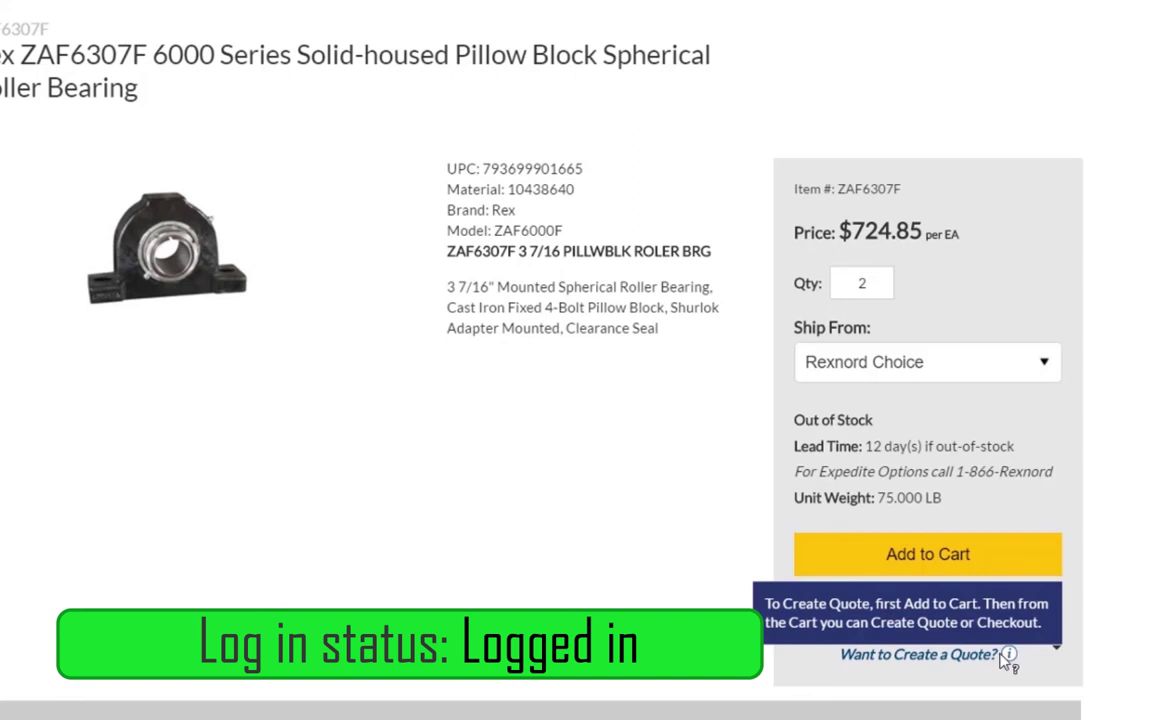